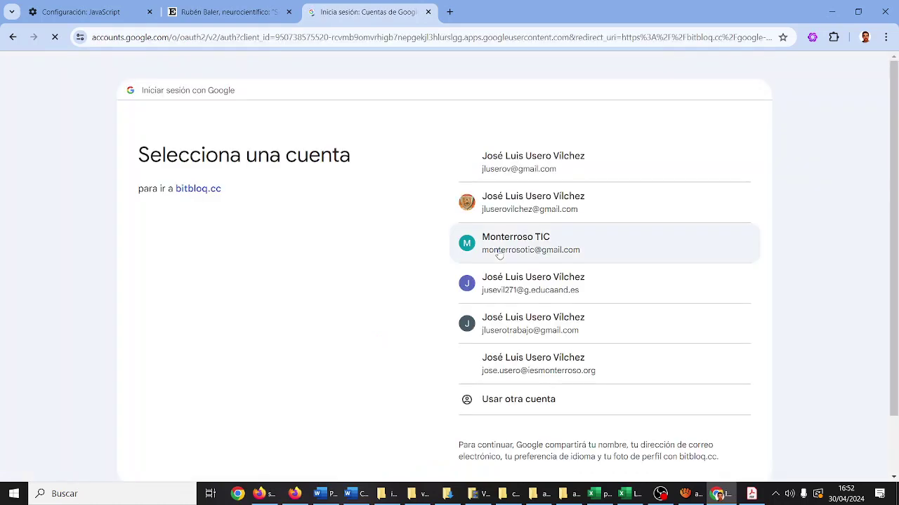
# Step: Sign in to bitbloq with one of the listed Google accounts and create a new Bitbloq 3D document
pyautogui.click(527, 289)
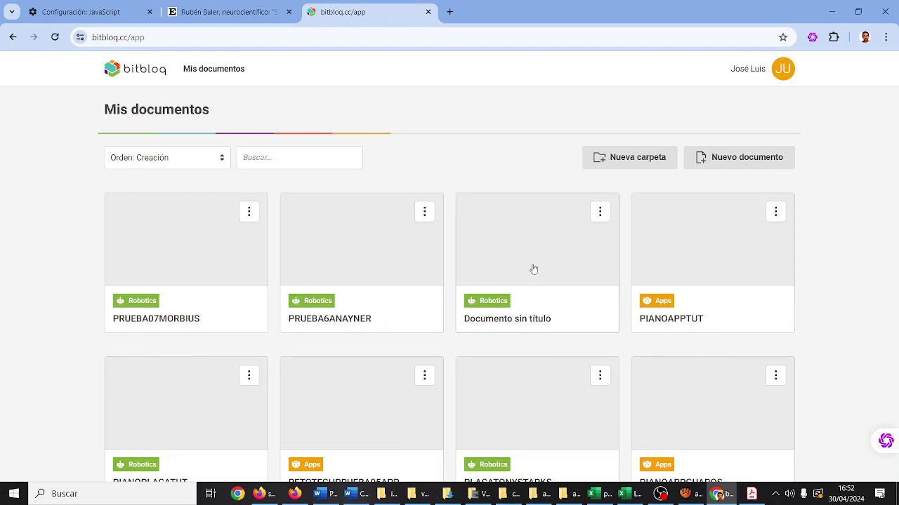
pyautogui.click(726, 158)
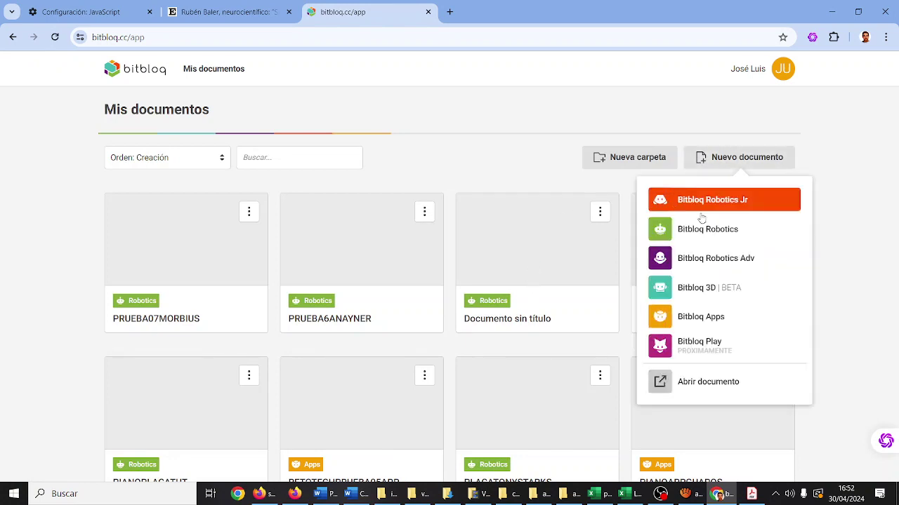
pyautogui.click(719, 294)
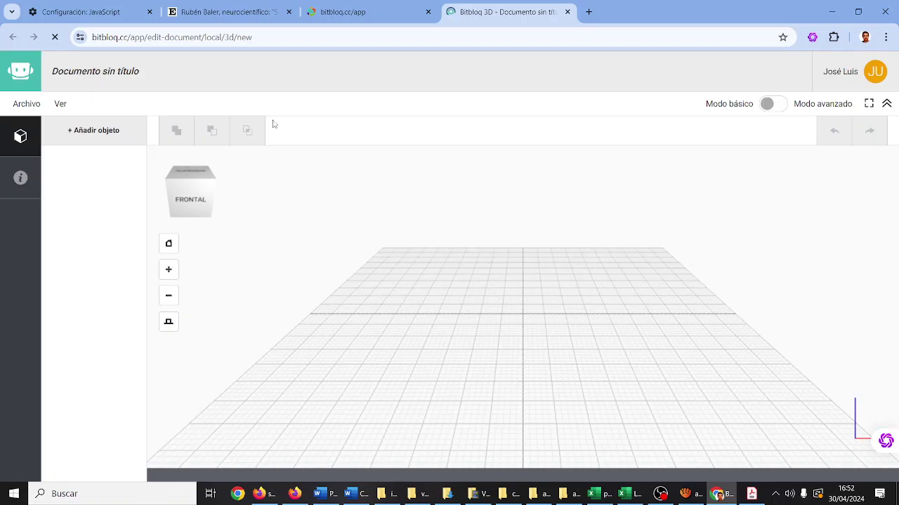
# Step: Rename the untitled document as LLAVERO
pyautogui.click(101, 73)
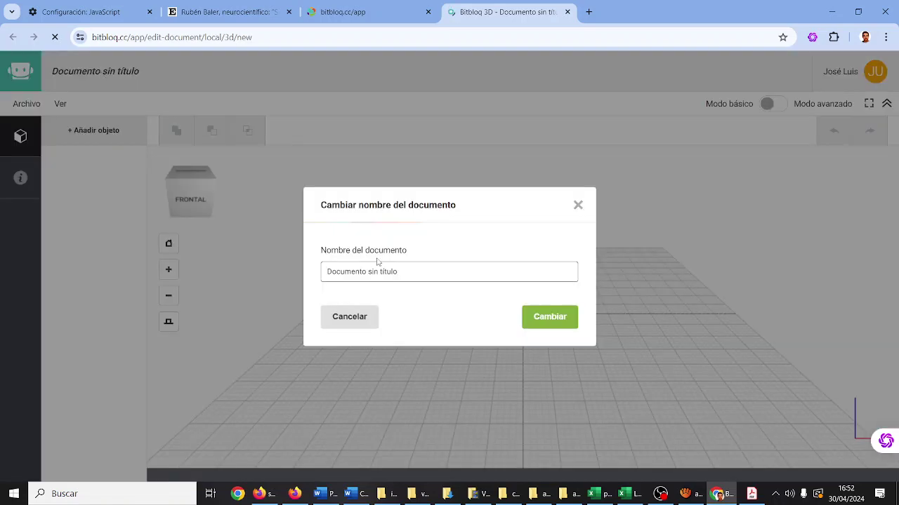
pyautogui.hotkey('ctrl', 'a')
pyautogui.write('LLAVERO')
pyautogui.click(529, 315)
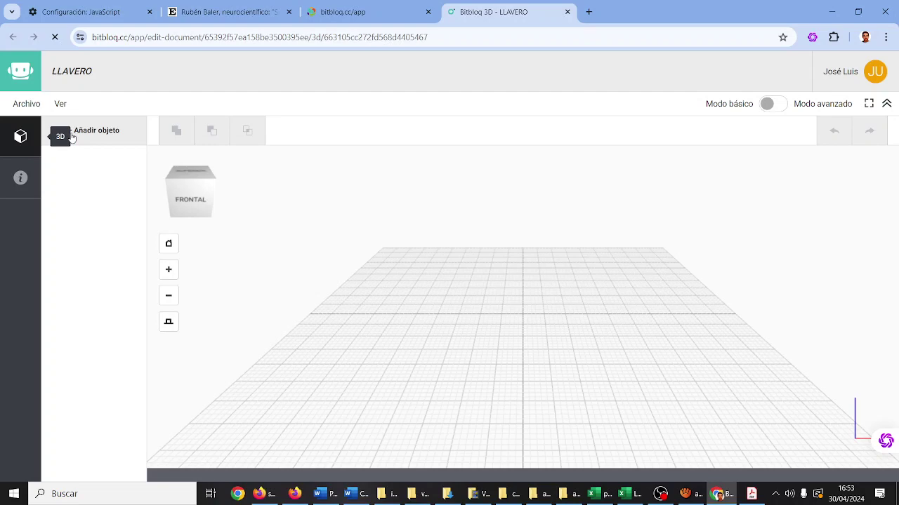
# Step: Add a prism from the basic shapes to the workplane
pyautogui.click(71, 137)
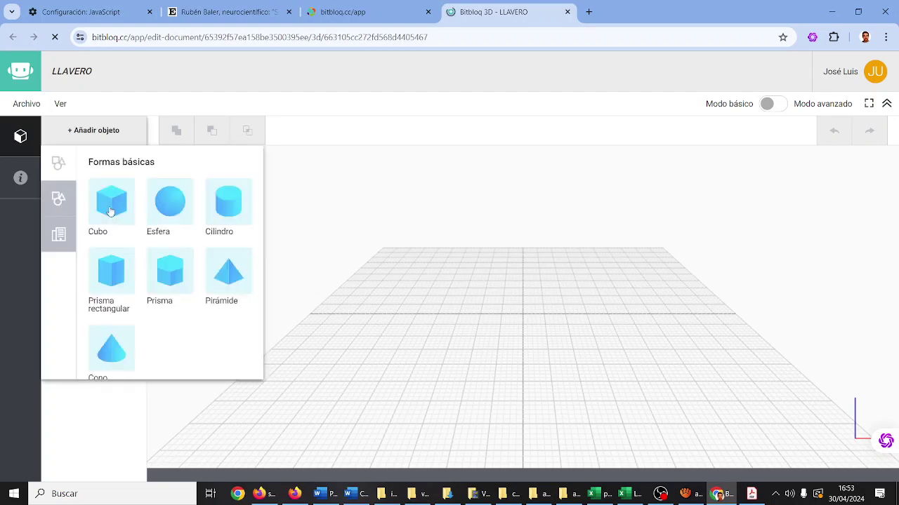
pyautogui.click(166, 281)
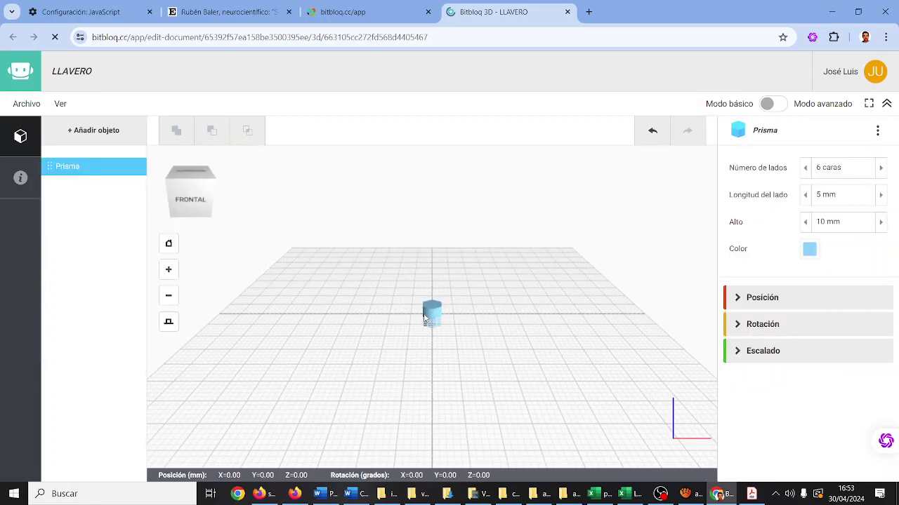
pyautogui.scroll(5, 501, 309)
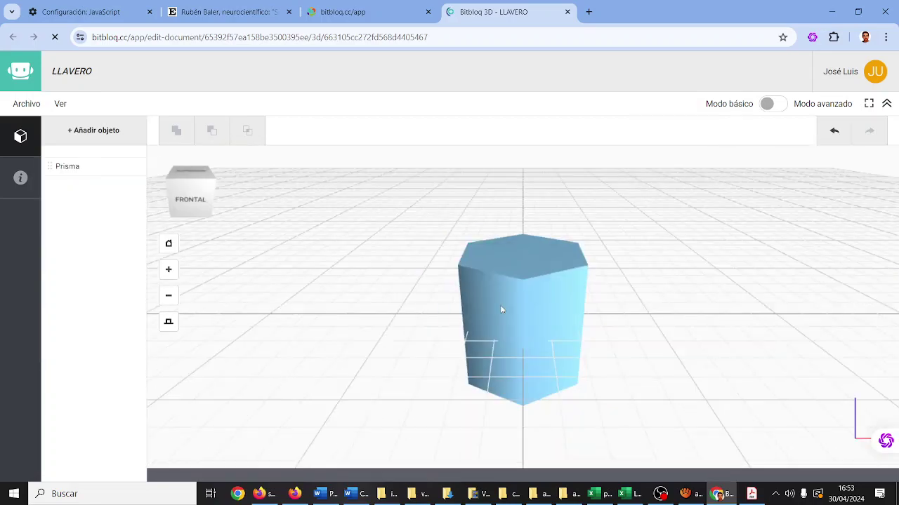
# Step: Set the prism's height to 4 mm and its side length to 12 mm
pyautogui.click(502, 309)
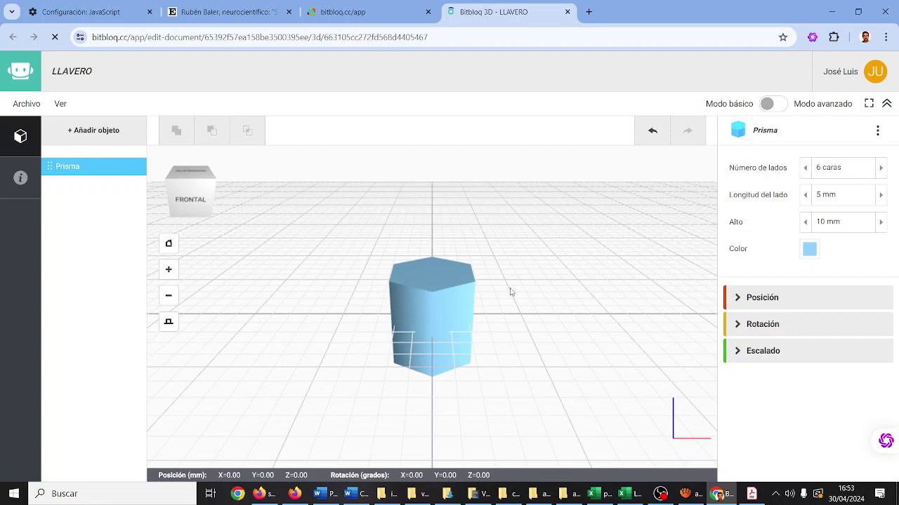
pyautogui.click(842, 222)
pyautogui.write('4')
pyautogui.click(883, 203)
pyautogui.write('11')
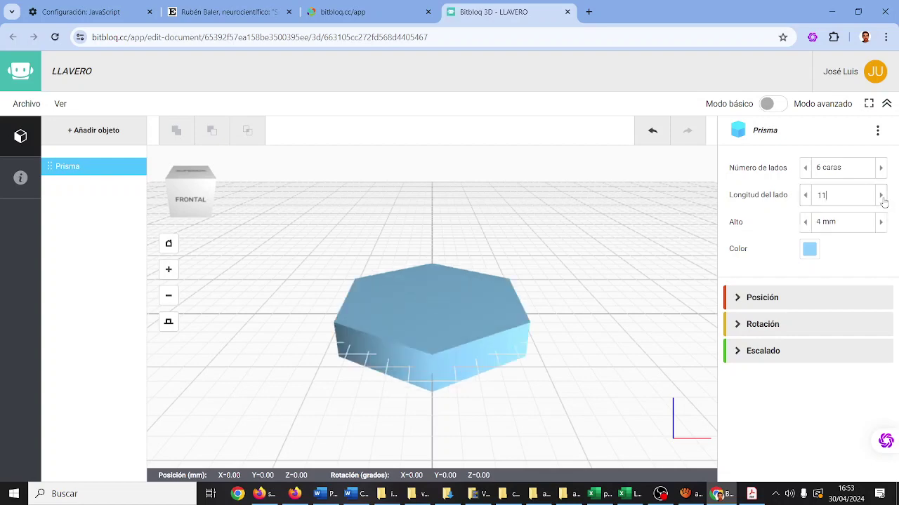
pyautogui.click(883, 202)
pyautogui.click(884, 202)
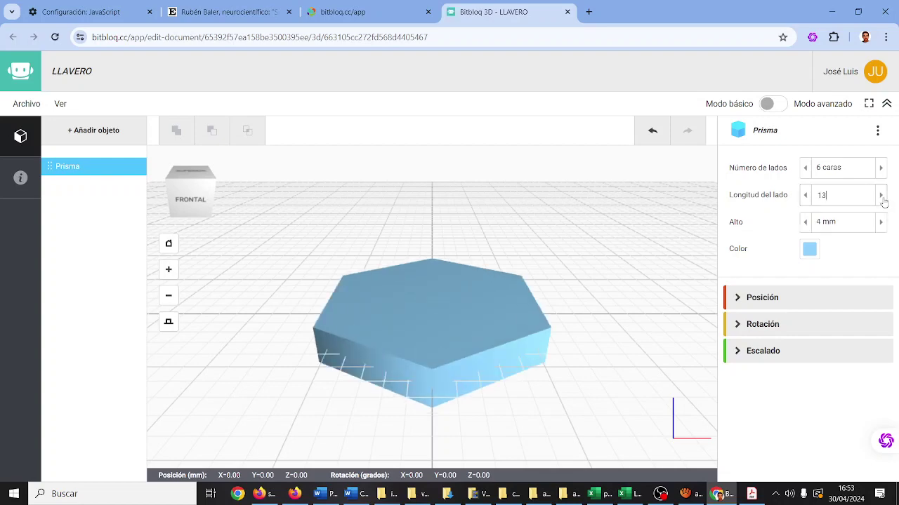
pyautogui.click(804, 196)
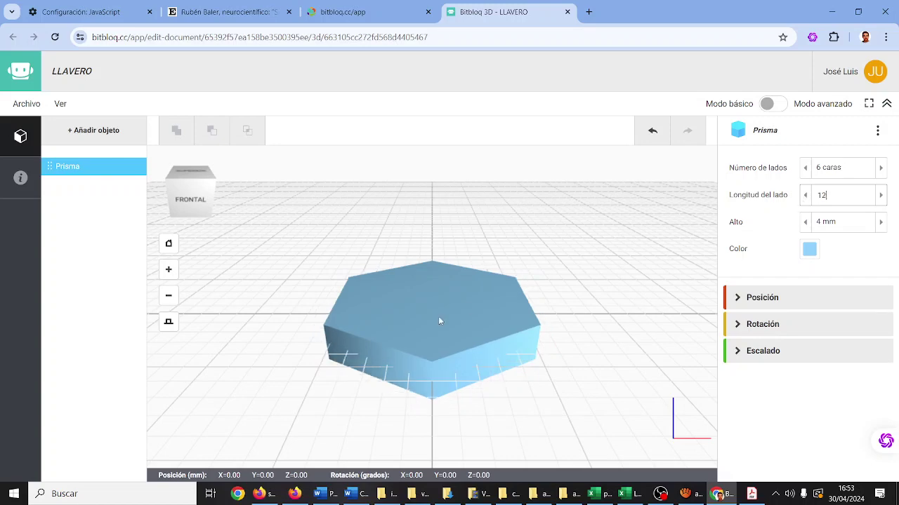
# Step: Raise the prism onto the workplane by setting its Z position to 2 mm
pyautogui.moveTo(439, 321); pyautogui.dragTo(424, 329)
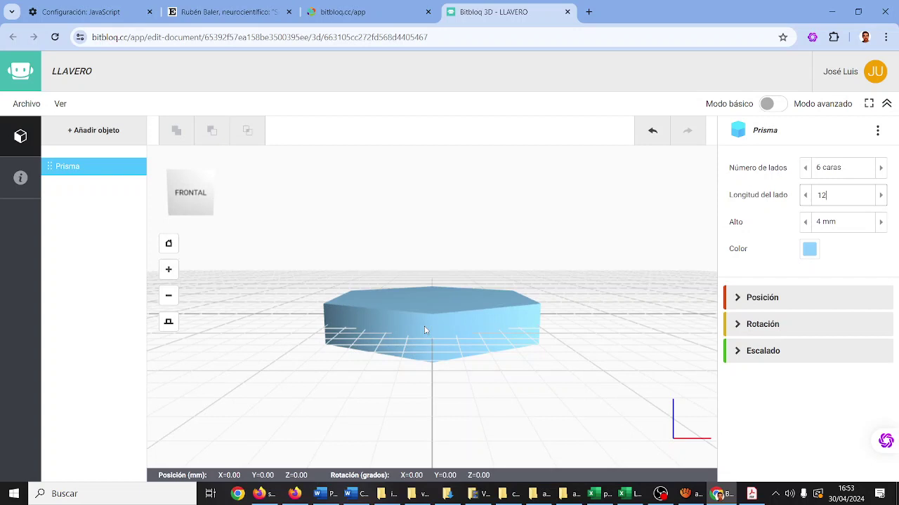
pyautogui.click(762, 297)
pyautogui.click(838, 386)
pyautogui.write('2')
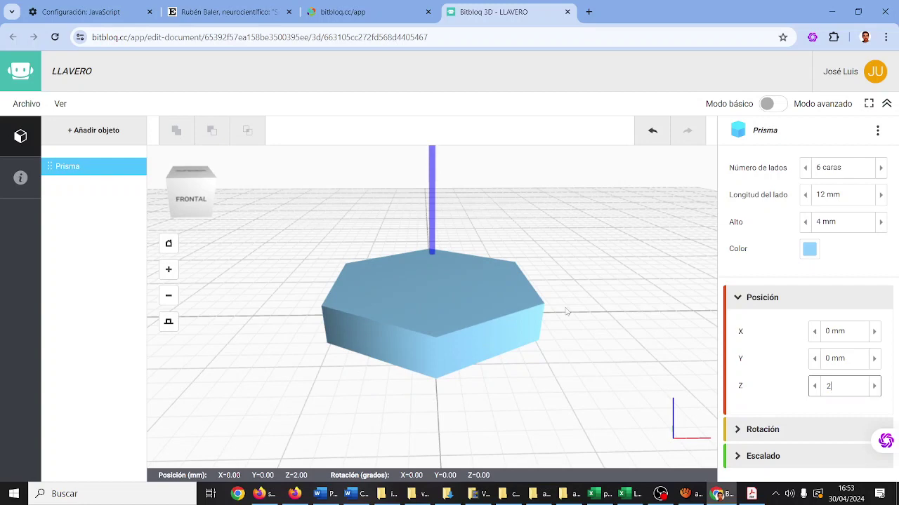
# Step: Look through the other shapes and city elements, and add a text object to the design
pyautogui.moveTo(566, 311); pyautogui.dragTo(569, 331)
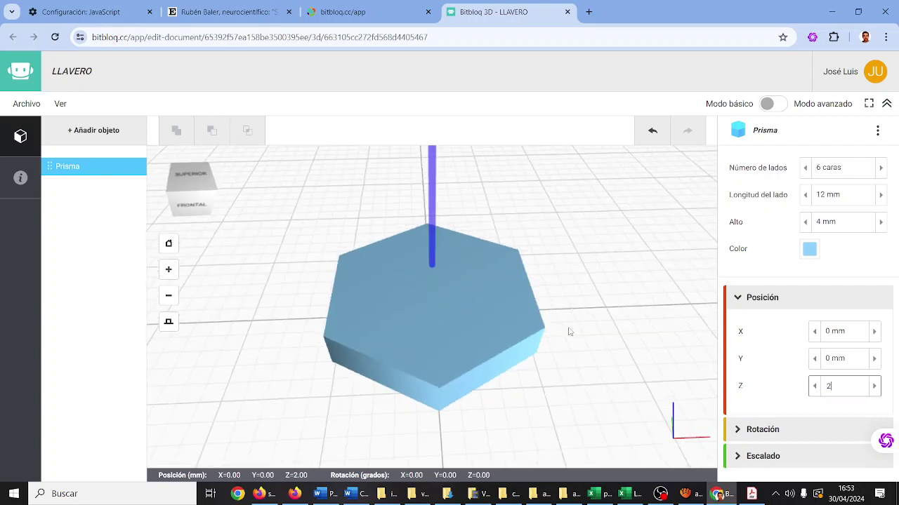
pyautogui.click(94, 130)
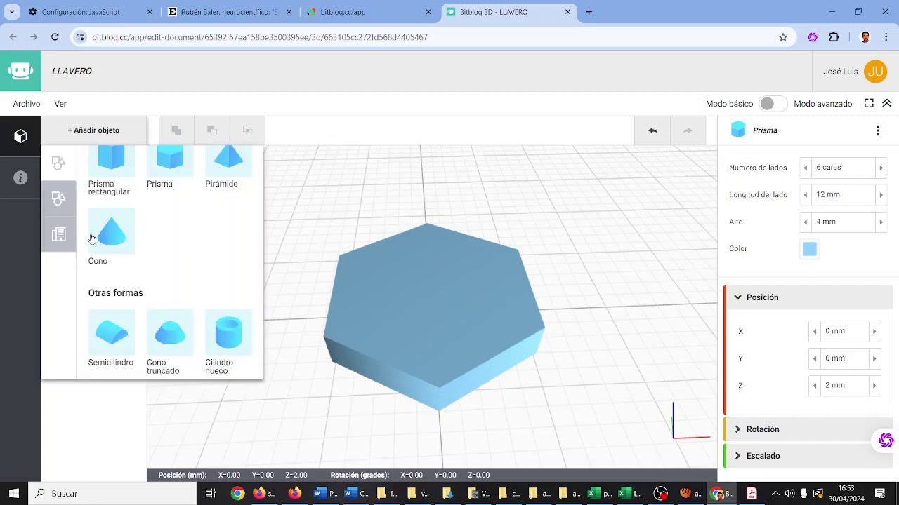
pyautogui.click(59, 199)
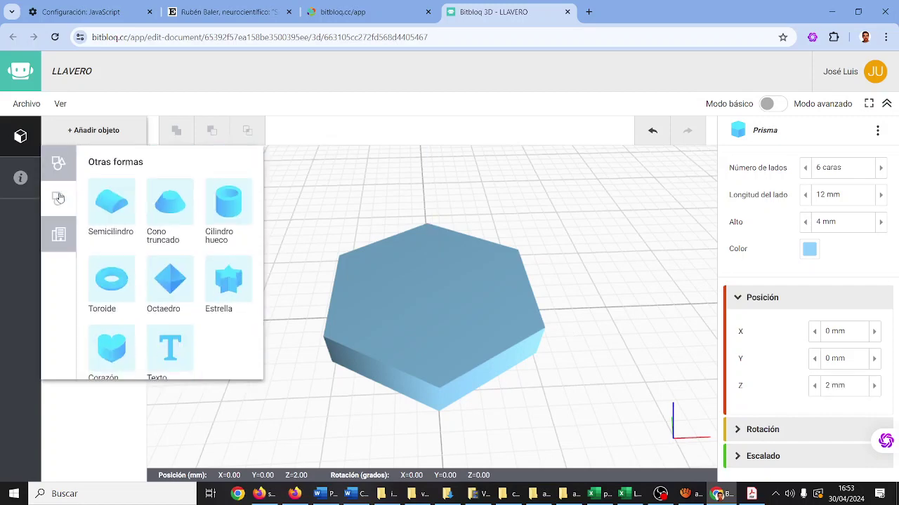
pyautogui.scroll(-1, 173, 281)
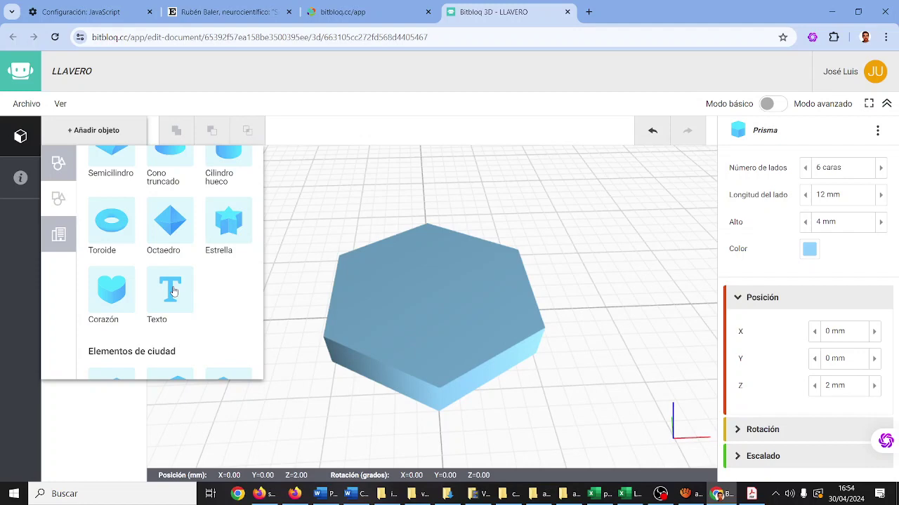
pyautogui.scroll(-2, 174, 292)
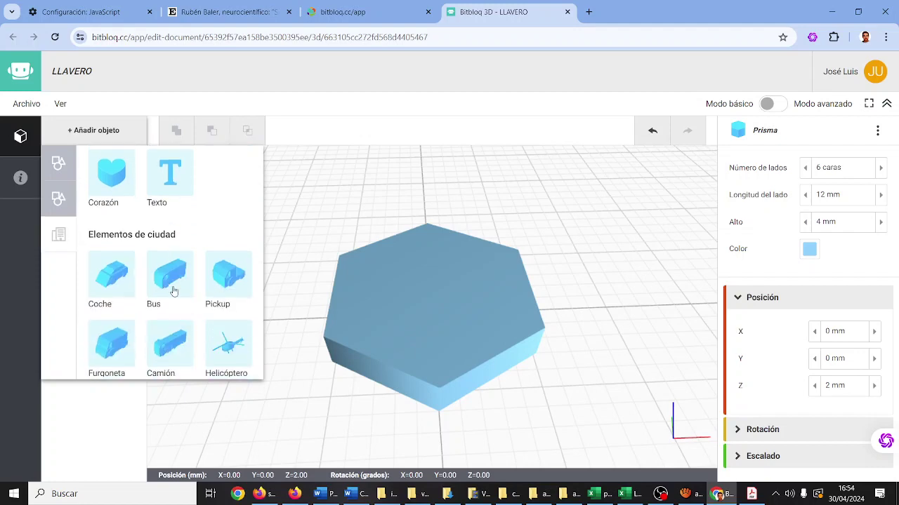
pyautogui.scroll(-4, 173, 291)
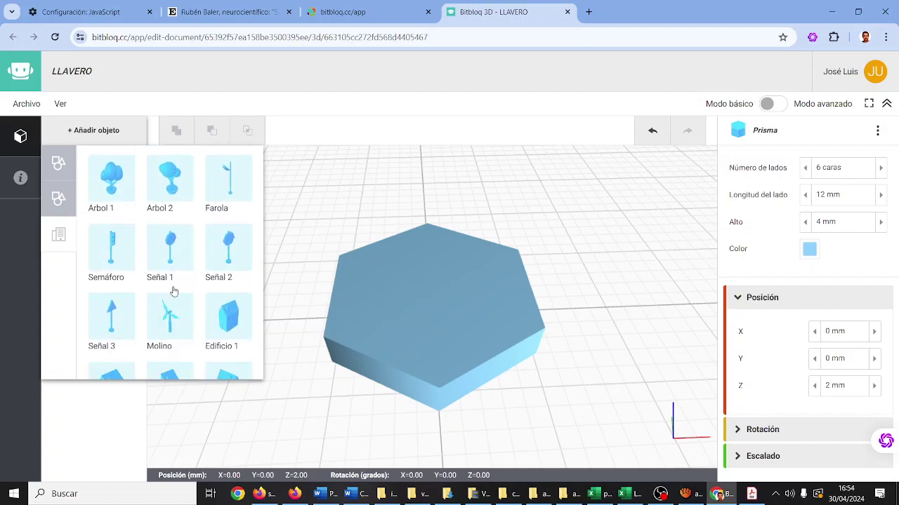
pyautogui.scroll(4, 175, 291)
pyautogui.scroll(-5, 174, 291)
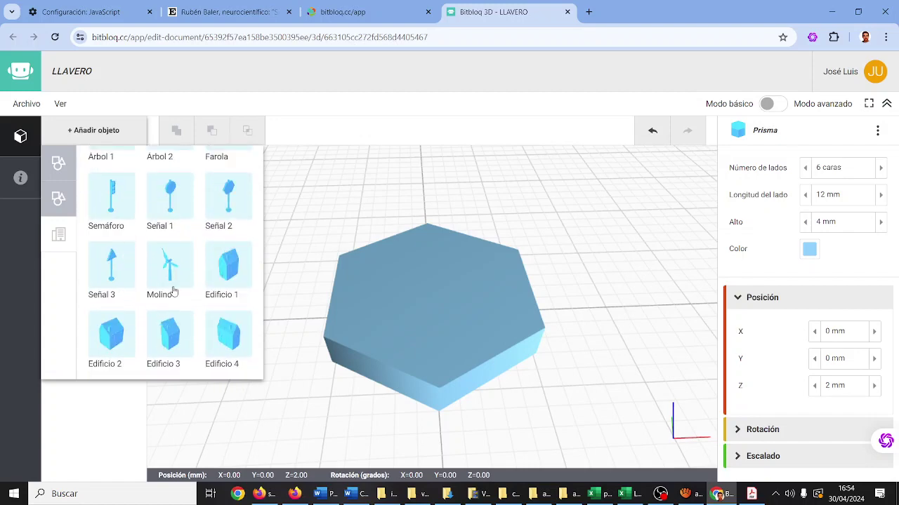
pyautogui.scroll(4, 174, 291)
pyautogui.scroll(2, 173, 291)
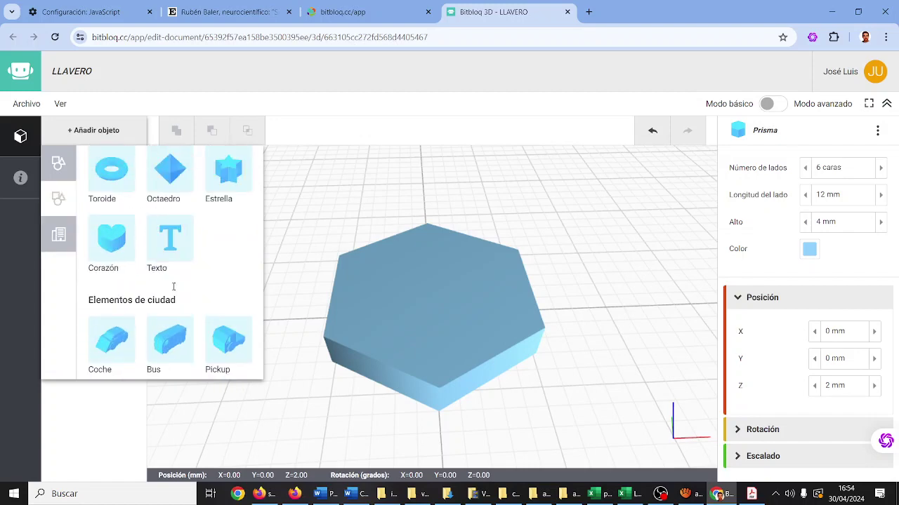
pyautogui.click(170, 240)
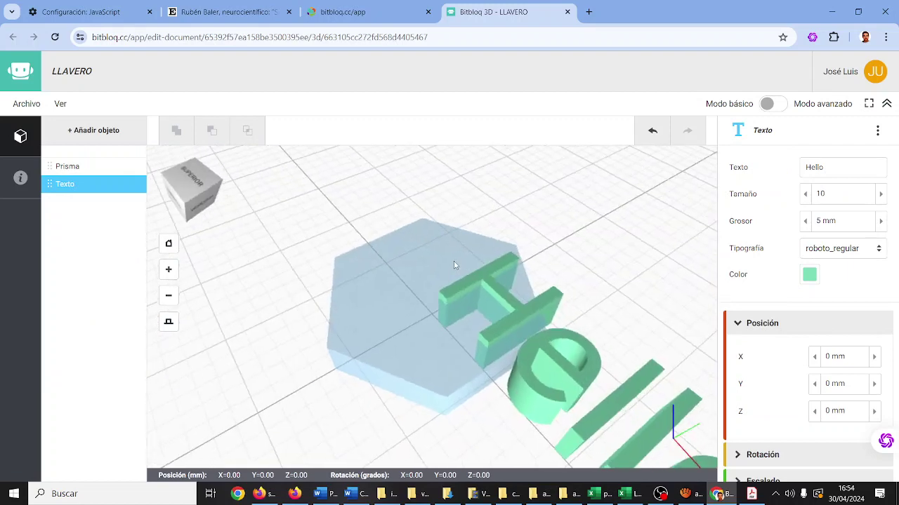
# Step: Replace the text object's content with NIGHTLYNX
pyautogui.click(550, 263)
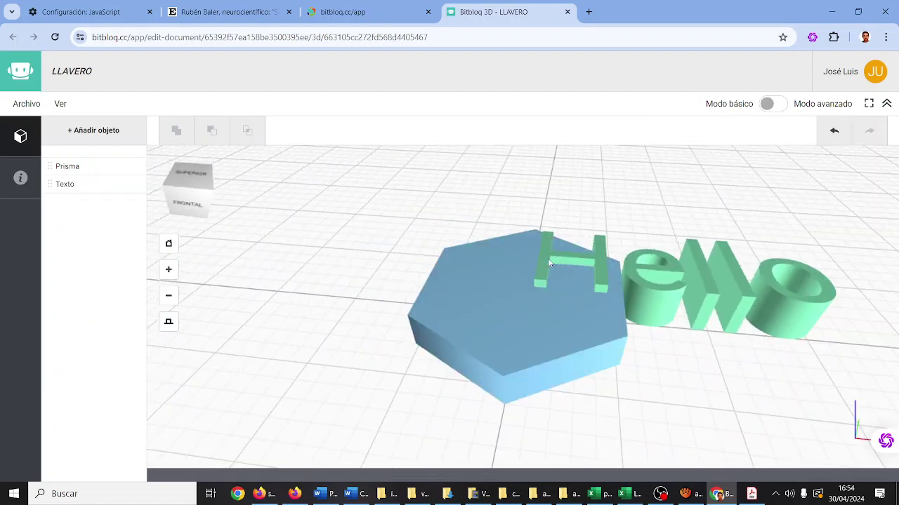
pyautogui.click(607, 268)
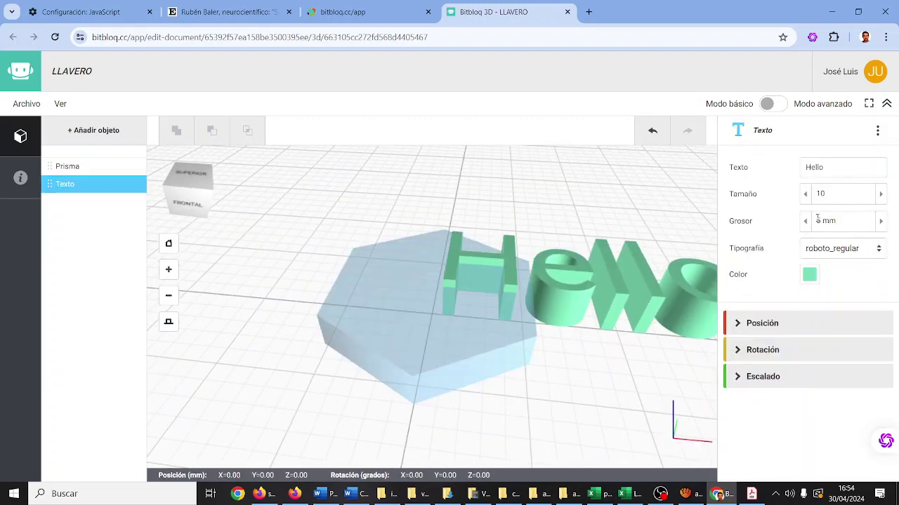
pyautogui.doubleClick(850, 169)
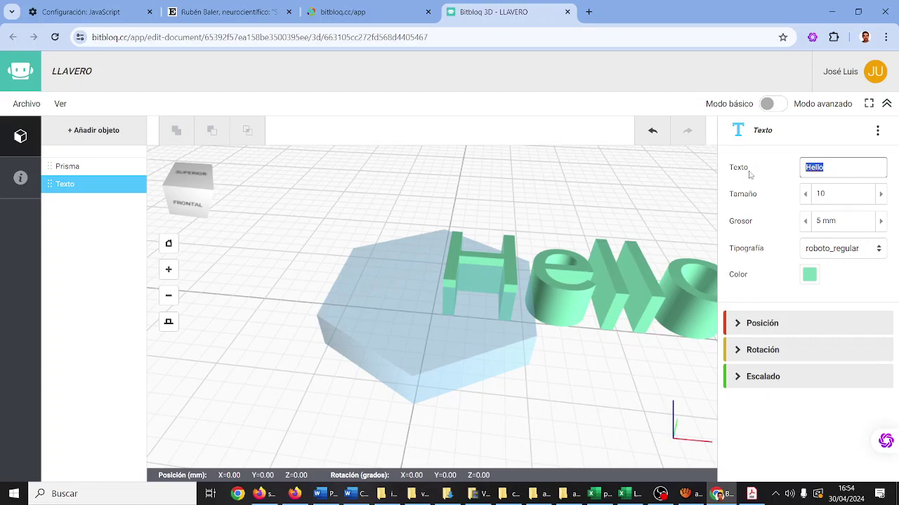
pyautogui.write('NIGHTLYNX')
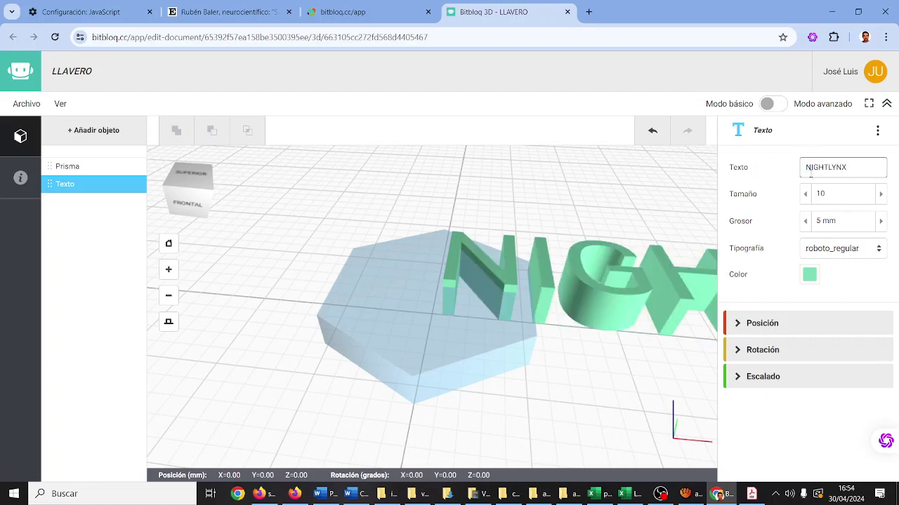
# Step: Set the NIGHTLYNX text's size to 3 and its thickness to 3 mm
pyautogui.click(805, 194)
pyautogui.click(806, 195)
pyautogui.click(805, 194)
pyautogui.click(805, 194)
pyautogui.click(806, 195)
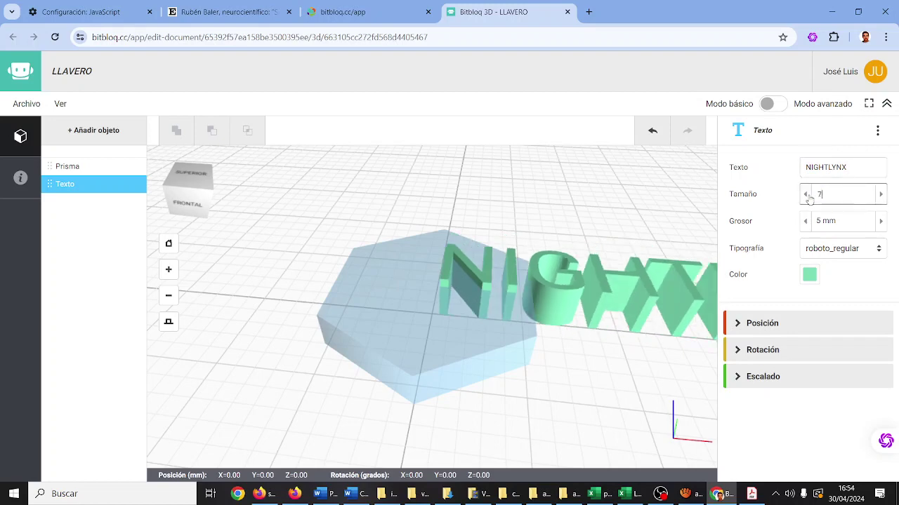
pyautogui.click(805, 195)
pyautogui.click(805, 195)
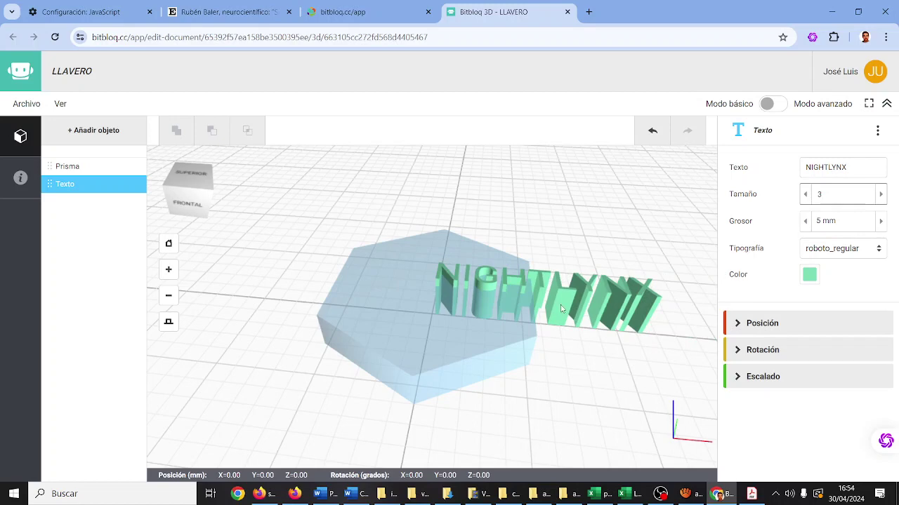
pyautogui.press('Tab')
pyautogui.write('3')
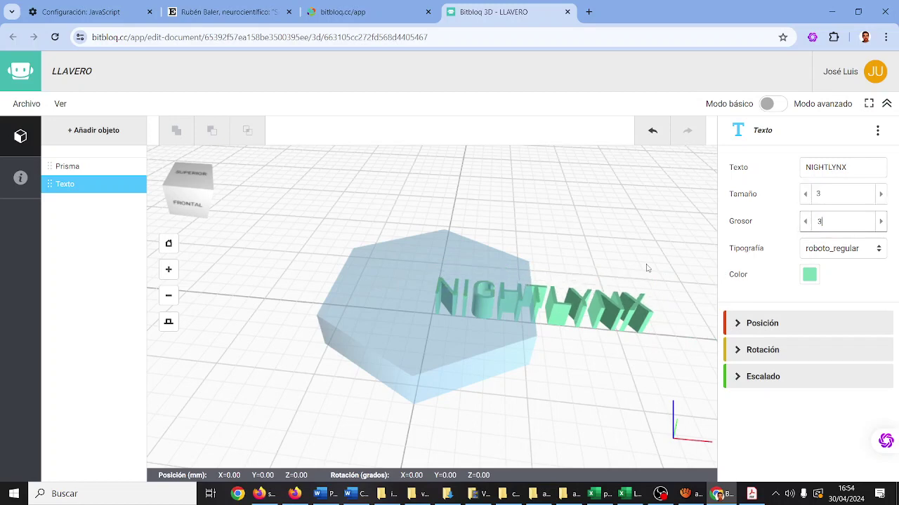
# Step: Move the NIGHTLYNX text across the hexagonal prism to X -11 mm, keeping Y at 0 mm
pyautogui.moveTo(567, 311); pyautogui.dragTo(560, 308)
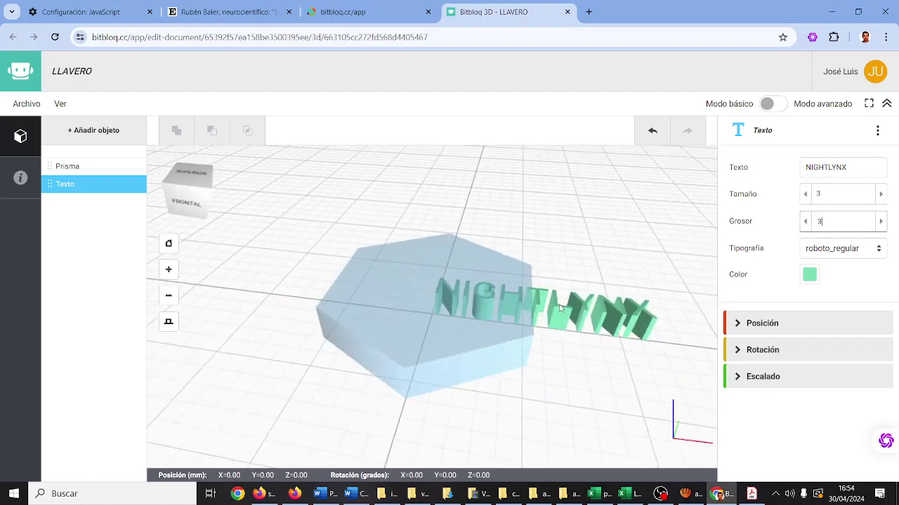
pyautogui.click(744, 323)
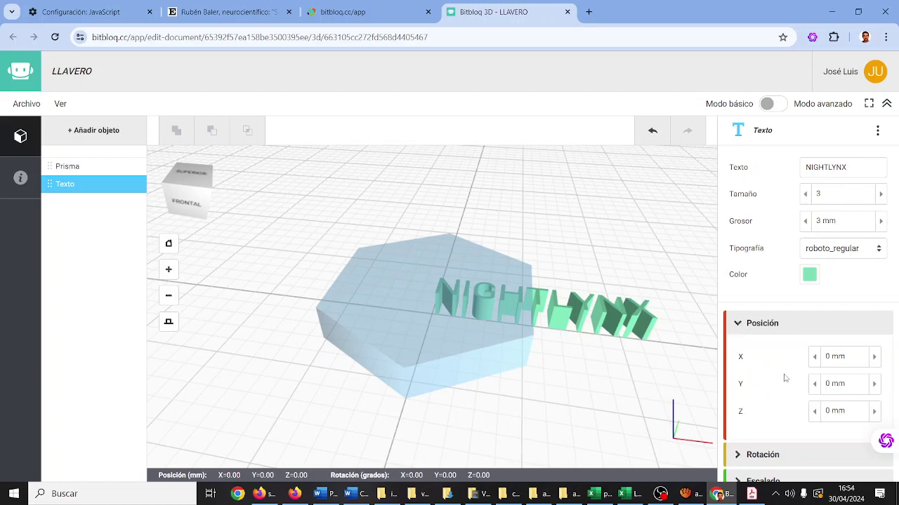
pyautogui.click(815, 385)
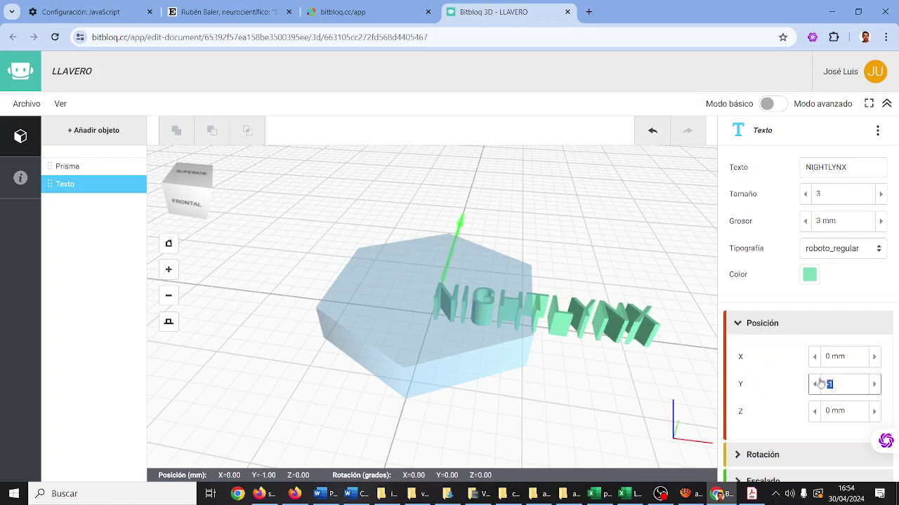
pyautogui.click(876, 384)
pyautogui.click(815, 357)
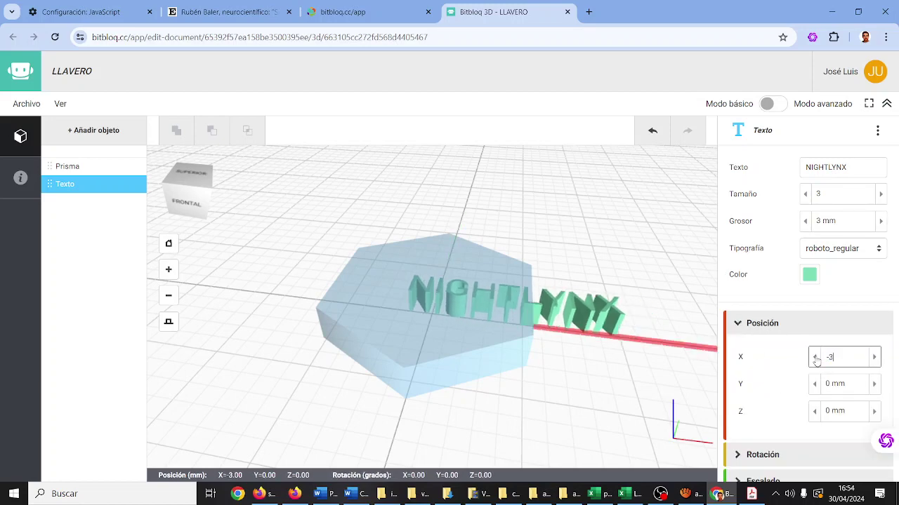
pyautogui.click(814, 357)
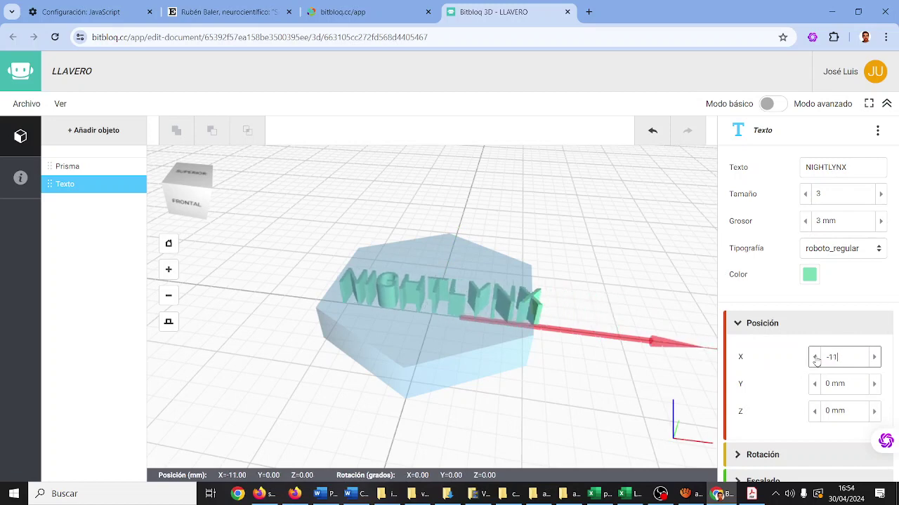
# Step: Move the NIGHTLYNX text to X -12 mm and set the hexagonal prism's side length to 14 mm
pyautogui.click(814, 357)
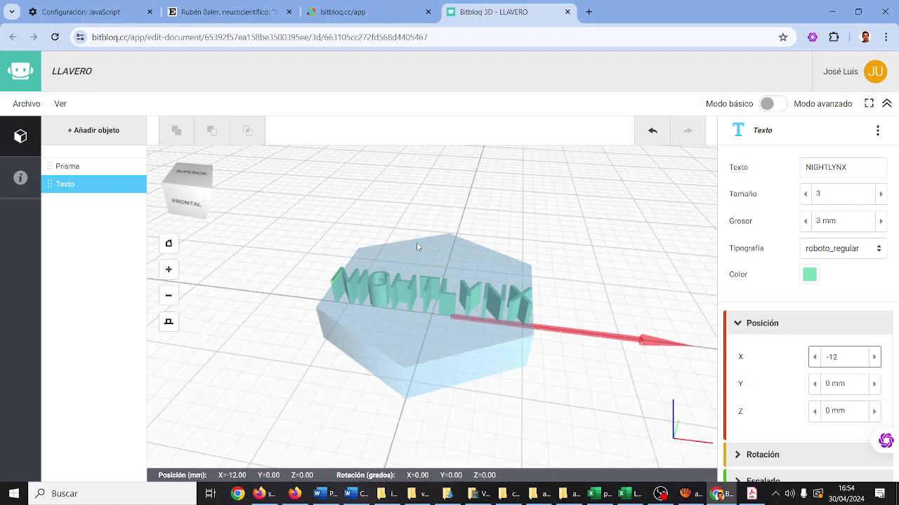
pyautogui.click(441, 251)
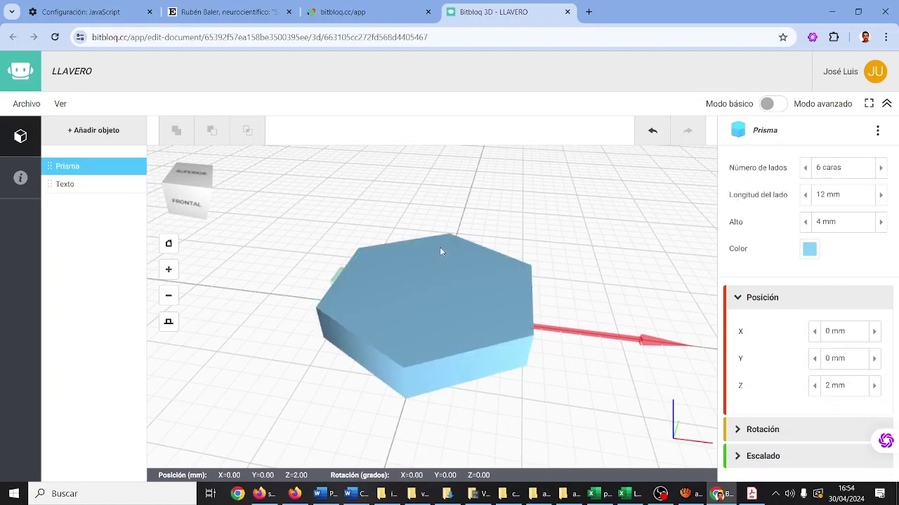
pyautogui.click(881, 196)
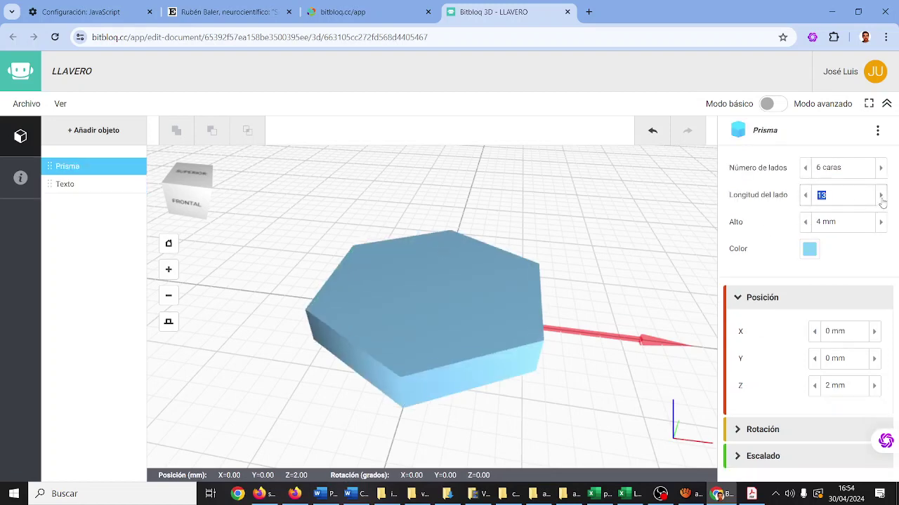
pyautogui.write('14')
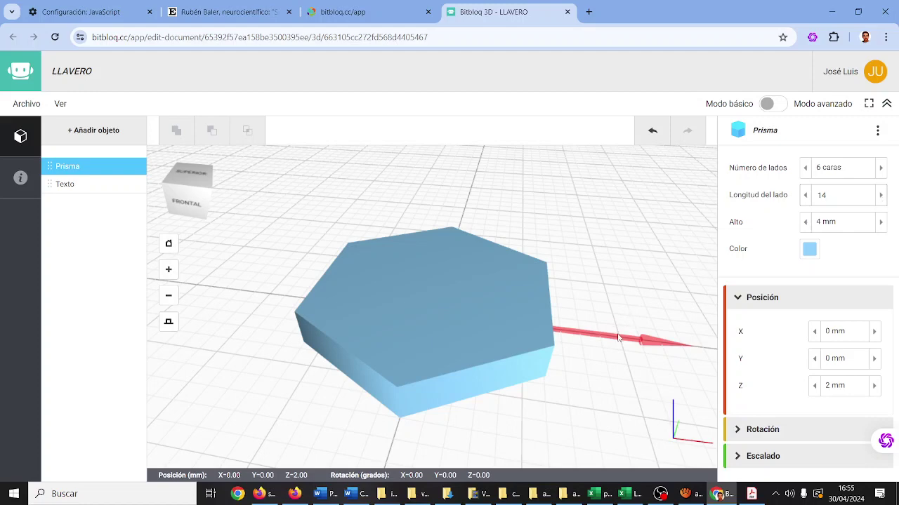
# Step: Raise the NIGHTLYNX text on the hexagonal prism to Z 2 mm
pyautogui.click(118, 184)
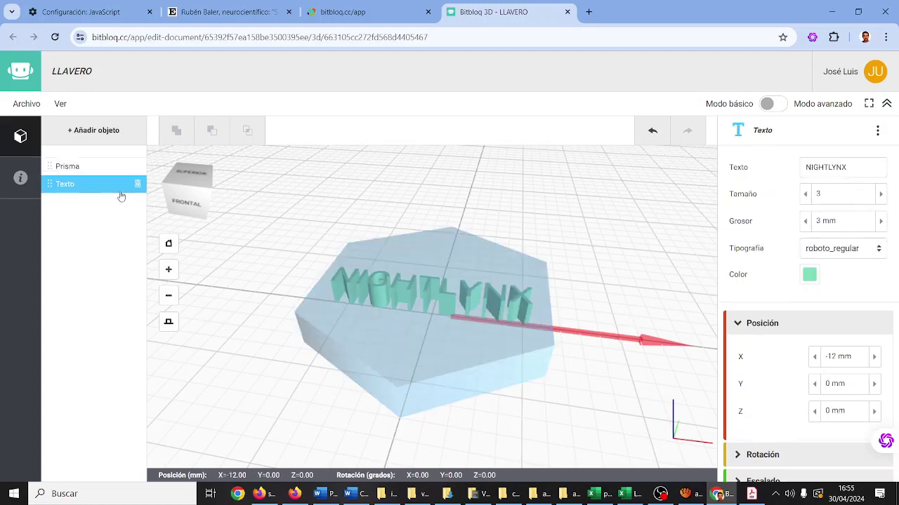
pyautogui.click(469, 297)
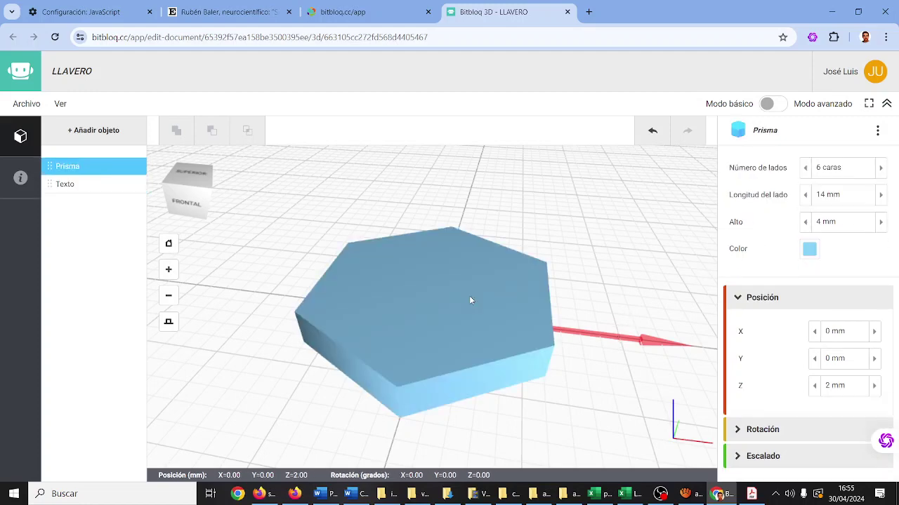
pyautogui.click(79, 187)
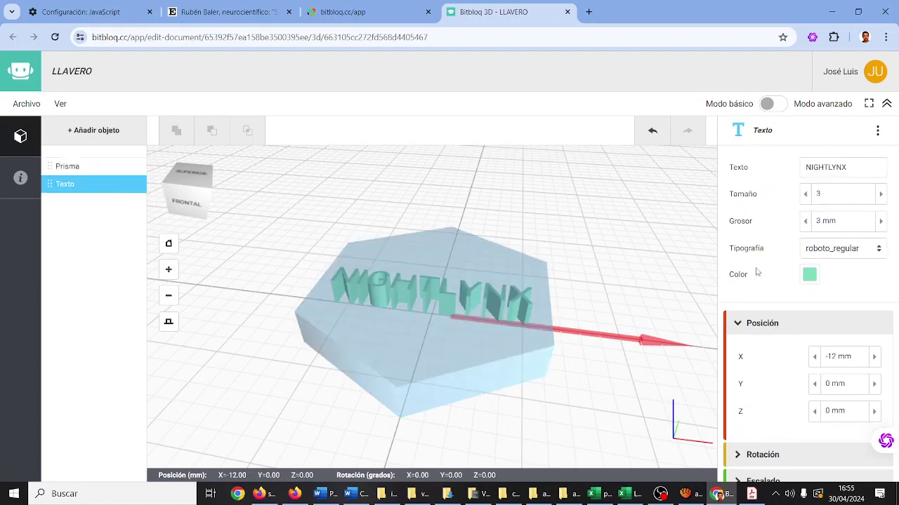
pyautogui.click(872, 415)
pyautogui.write('2')
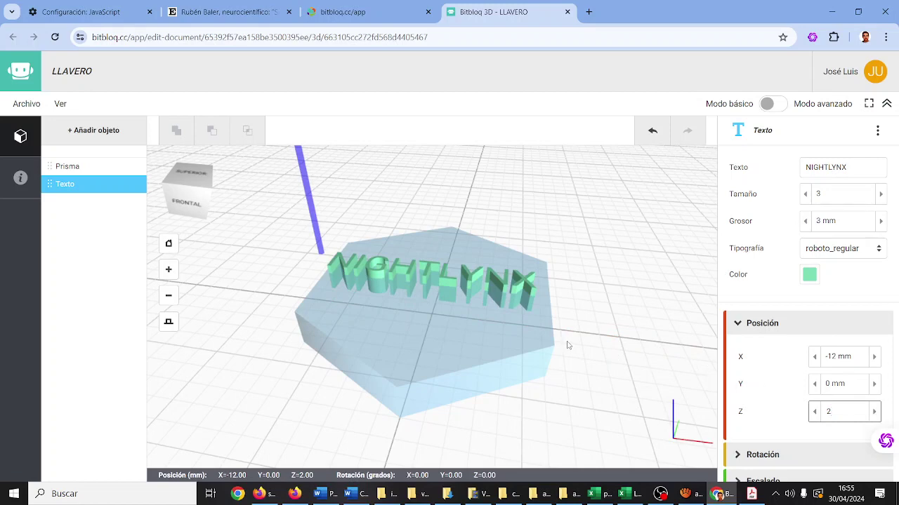
# Step: From the top view, set the hexagonal prism's side length to 16 mm
pyautogui.click(187, 179)
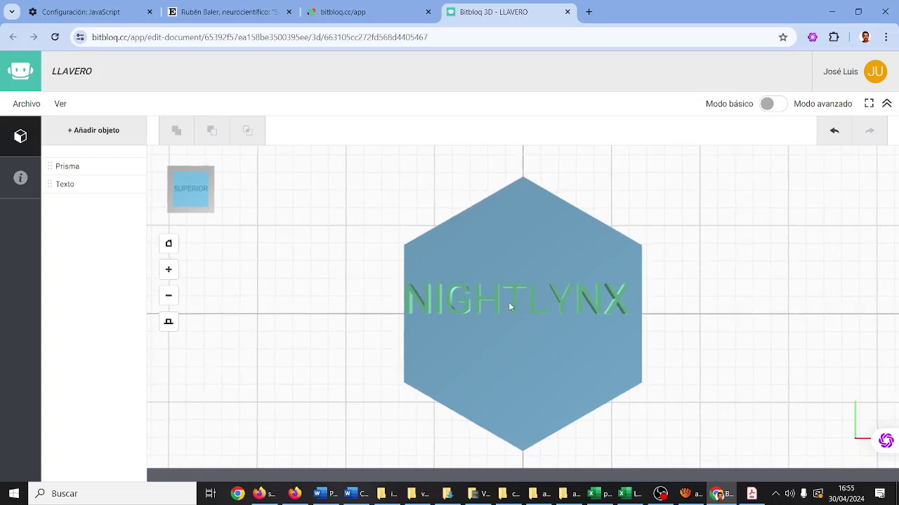
pyautogui.click(514, 308)
pyautogui.click(483, 346)
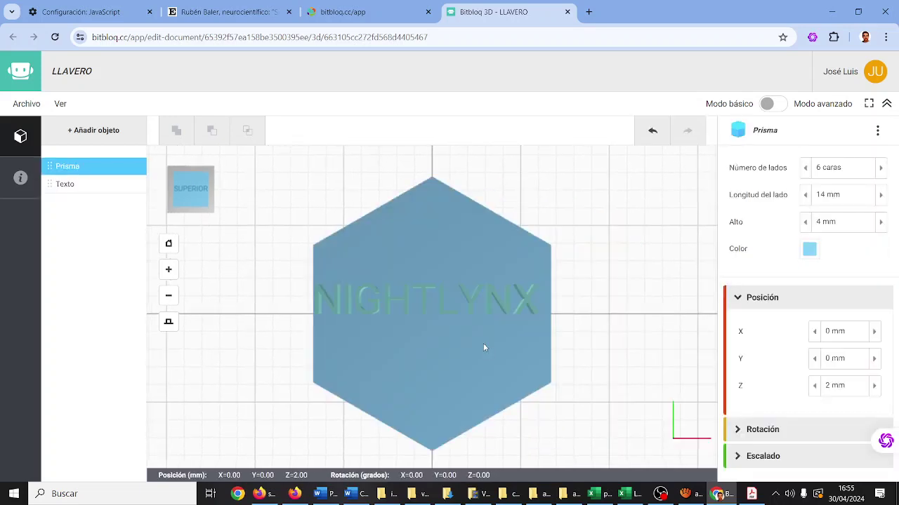
pyautogui.click(483, 345)
pyautogui.click(503, 360)
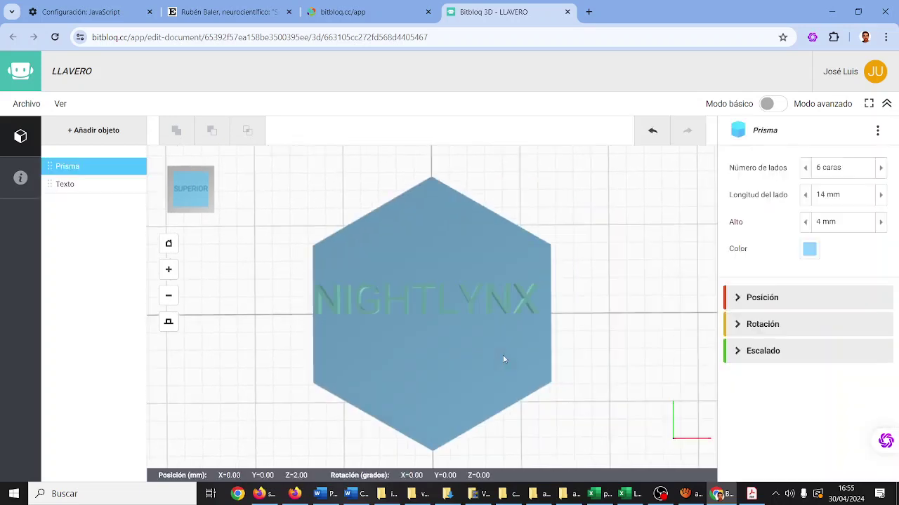
pyautogui.click(881, 195)
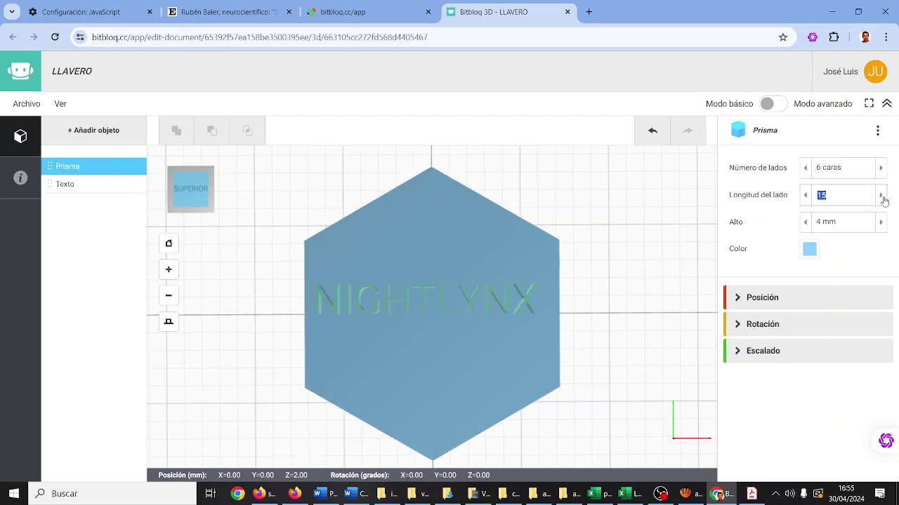
pyautogui.click(882, 196)
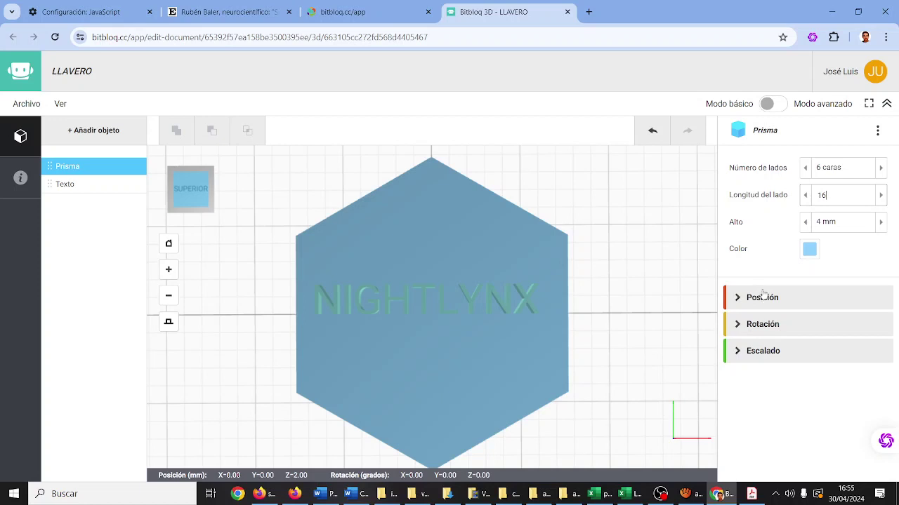
# Step: Reposition the NIGHTLYNX text on the prism at X -11 mm and Y -1 mm
pyautogui.click(113, 186)
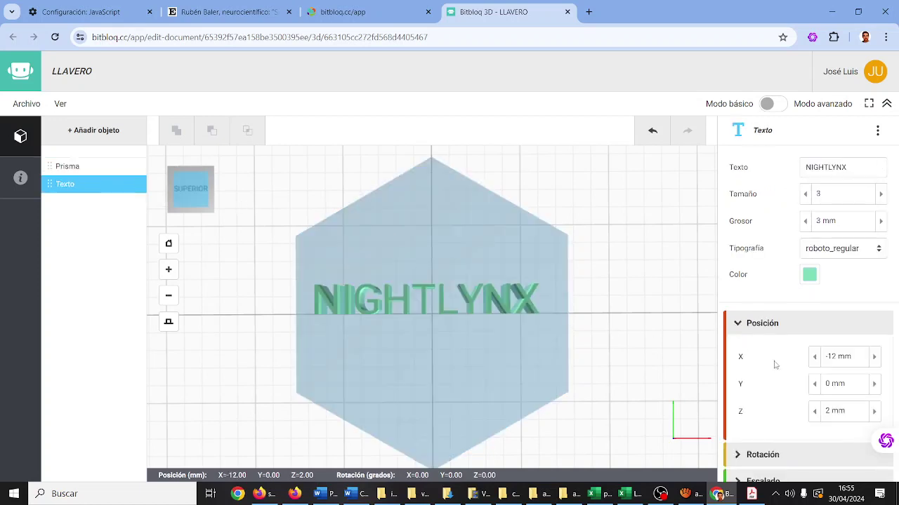
pyautogui.click(873, 387)
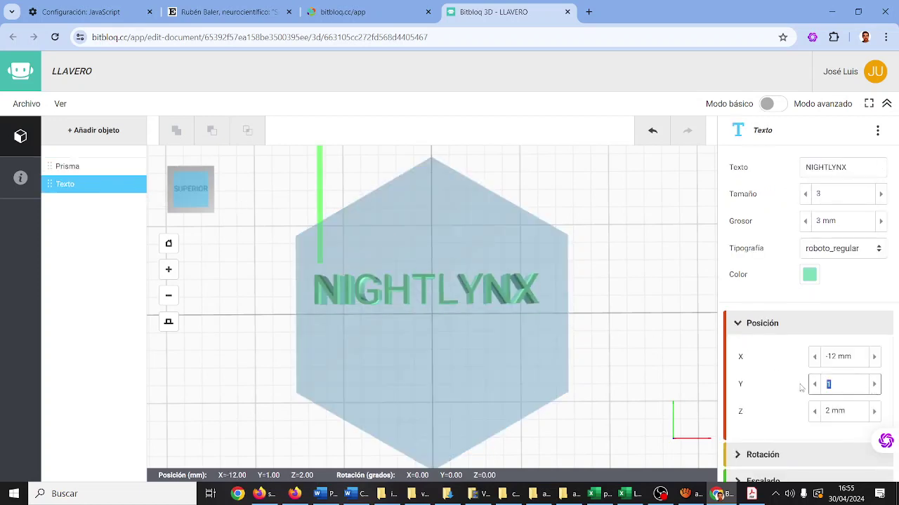
pyautogui.click(875, 359)
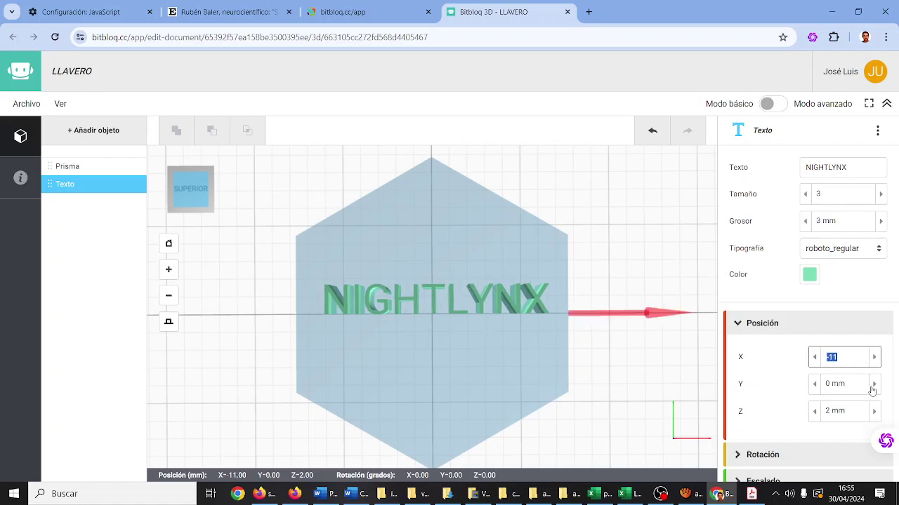
pyautogui.click(874, 384)
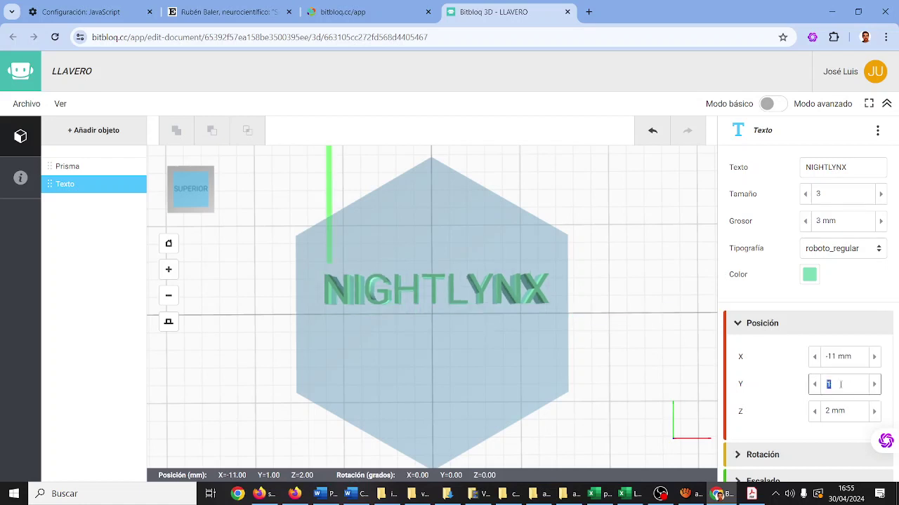
pyautogui.click(813, 384)
pyautogui.click(812, 384)
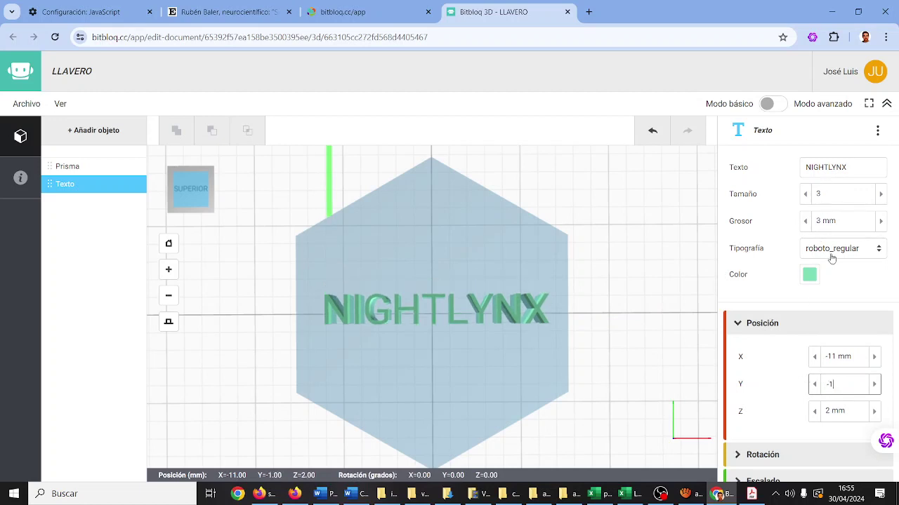
# Step: Change the NIGHTLYNX text's font to audiowide_regular and set the hexagonal prism's side length to 18 mm
pyautogui.click(831, 253)
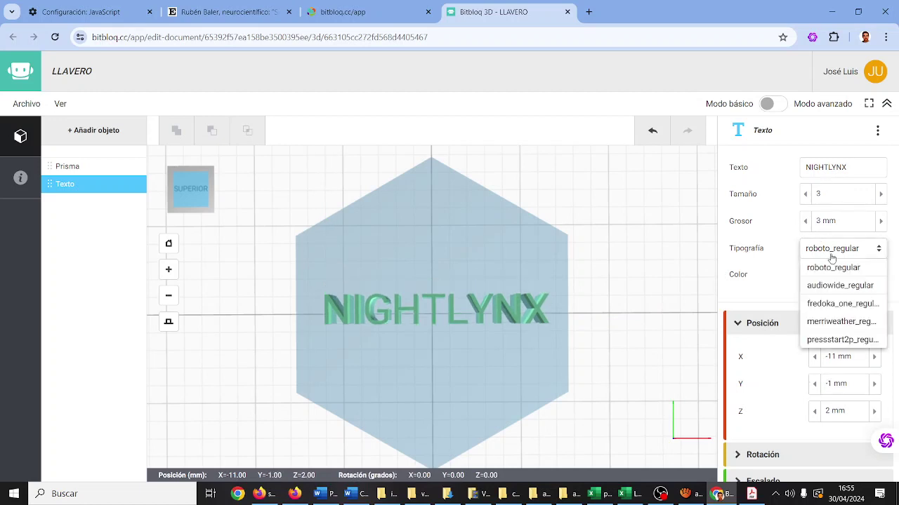
pyautogui.click(832, 294)
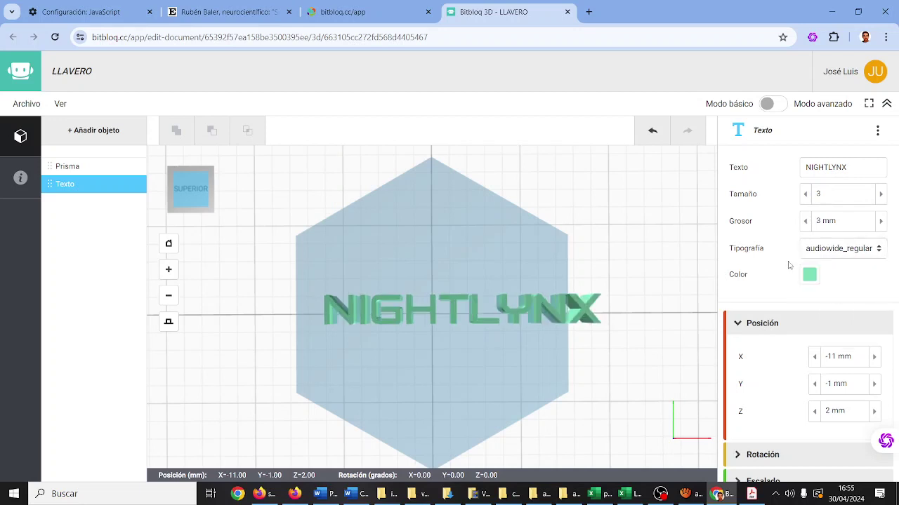
pyautogui.click(552, 229)
pyautogui.click(880, 194)
pyautogui.click(881, 195)
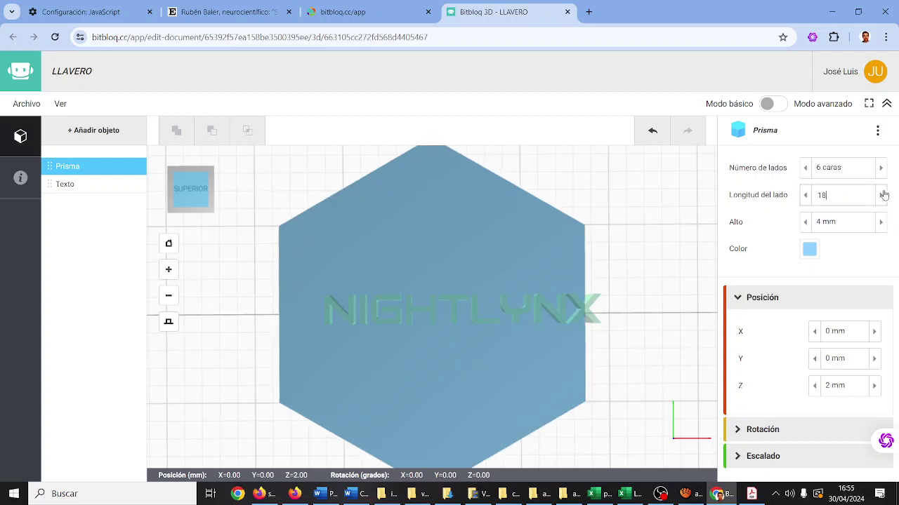
# Step: Center the NIGHTLYNX text across the prism by moving it to X -14 mm, keeping Y at -1 mm
pyautogui.click(539, 309)
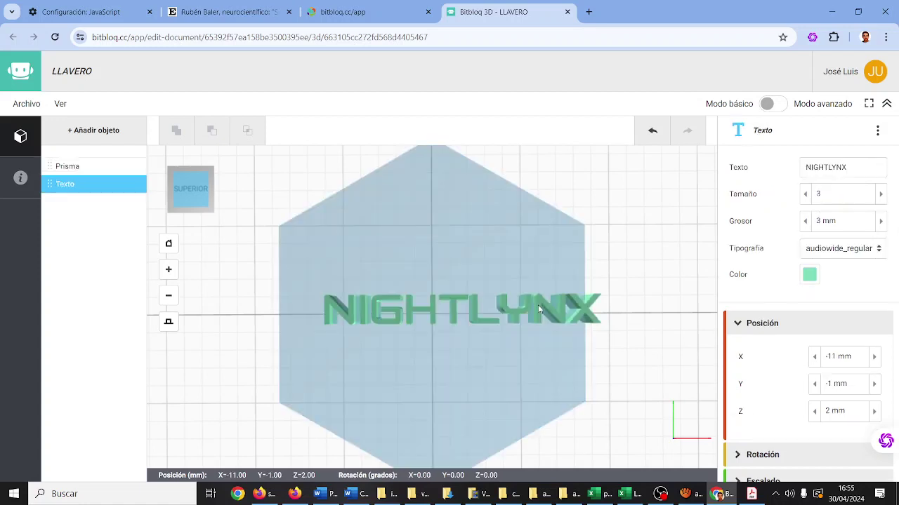
pyautogui.click(813, 391)
pyautogui.click(874, 386)
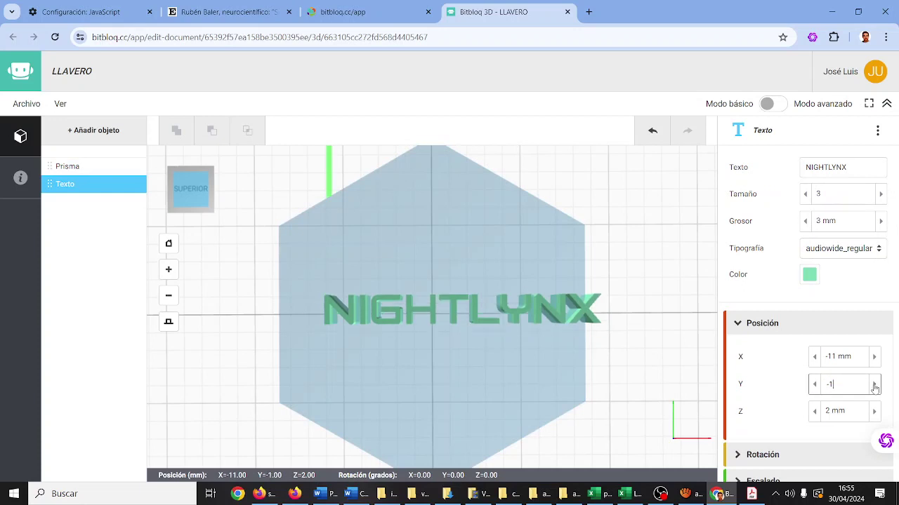
pyautogui.click(814, 358)
pyautogui.click(814, 358)
pyautogui.click(814, 358)
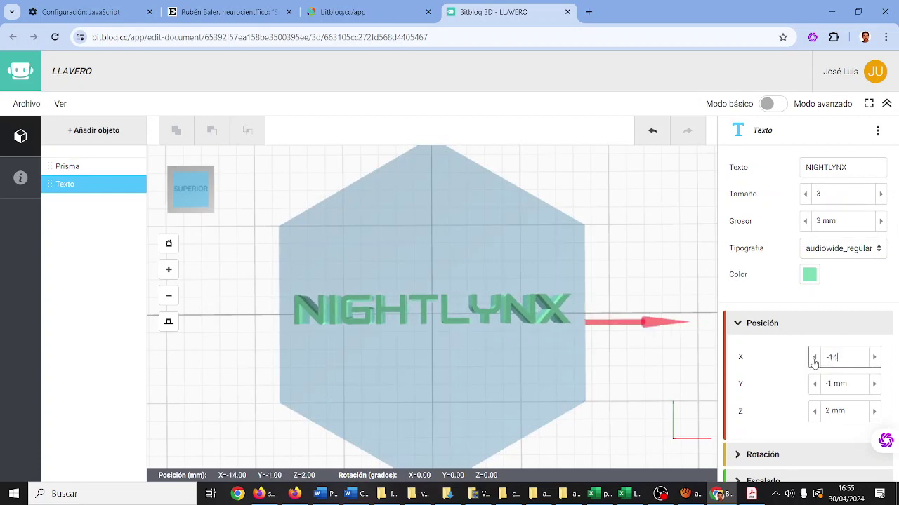
# Step: Examine the keychain from a raised front angle, and look through the text's scaling settings, color palette and object options
pyautogui.click(202, 184)
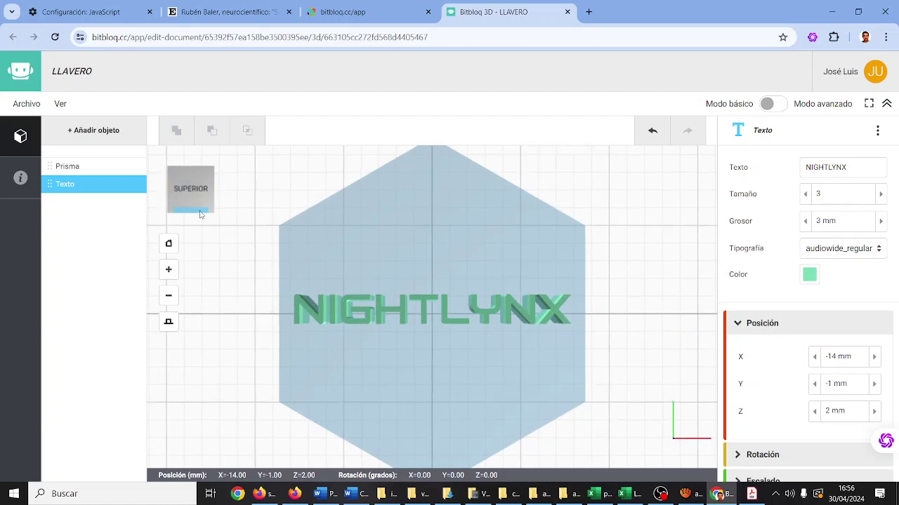
pyautogui.click(200, 212)
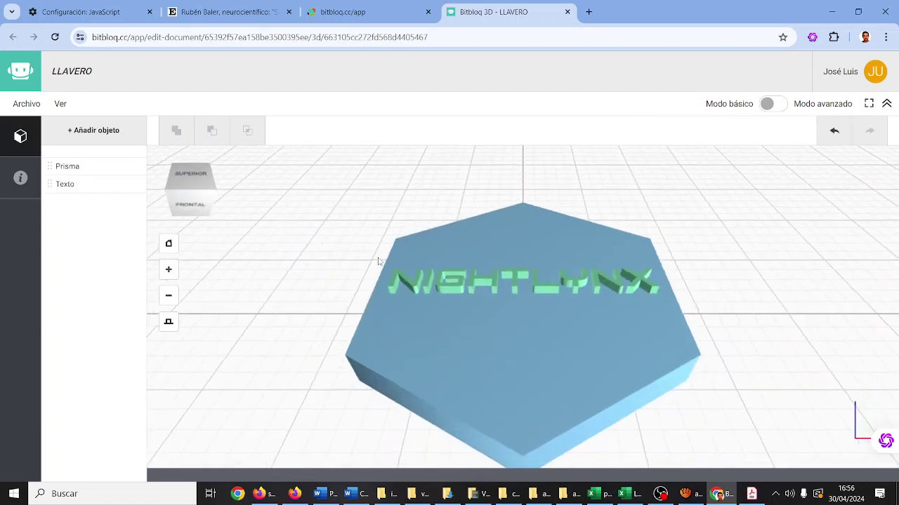
pyautogui.moveTo(657, 201); pyautogui.dragTo(637, 183)
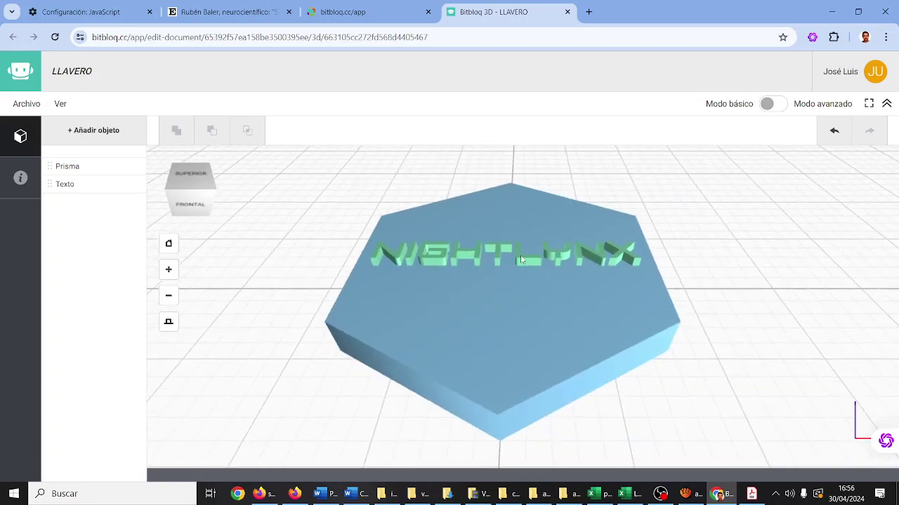
pyautogui.click(521, 261)
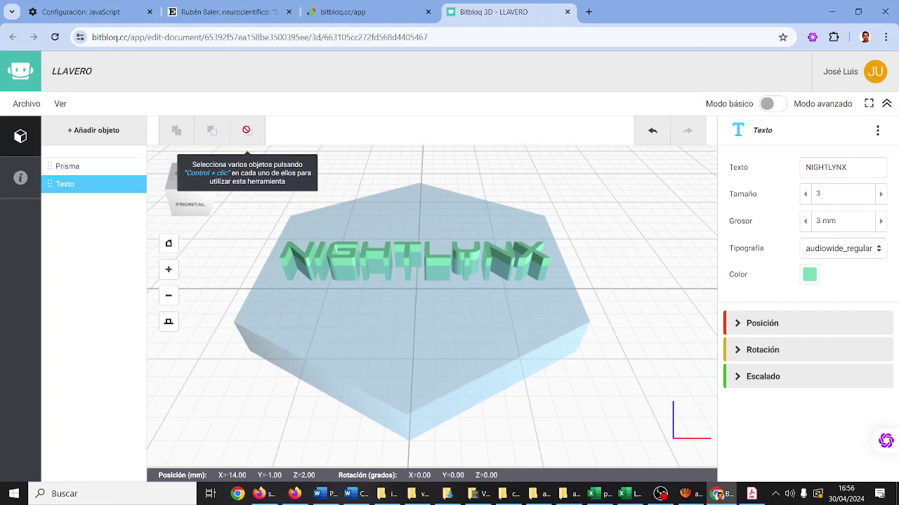
pyautogui.click(612, 205)
pyautogui.click(528, 261)
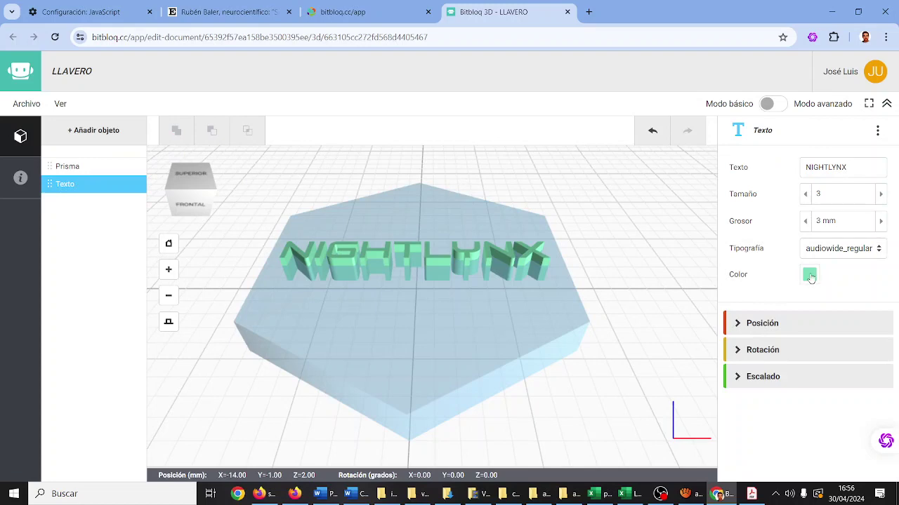
pyautogui.click(738, 379)
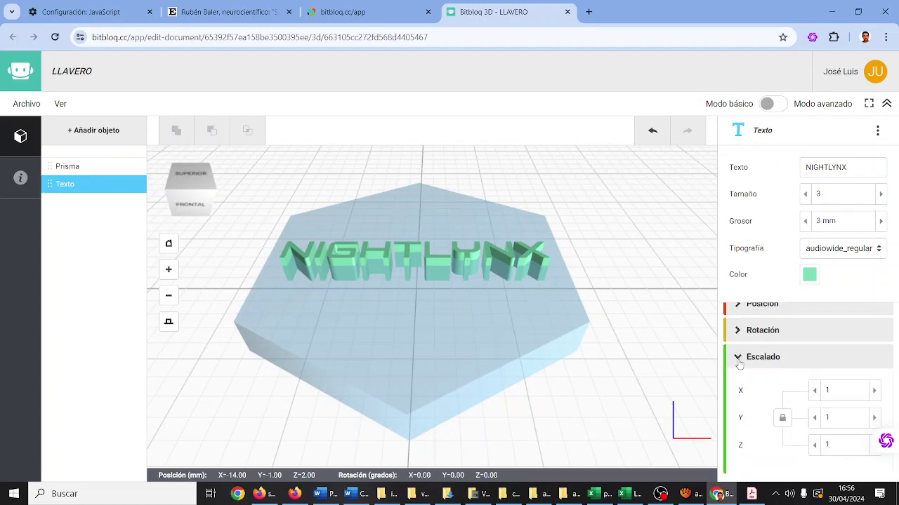
pyautogui.click(739, 358)
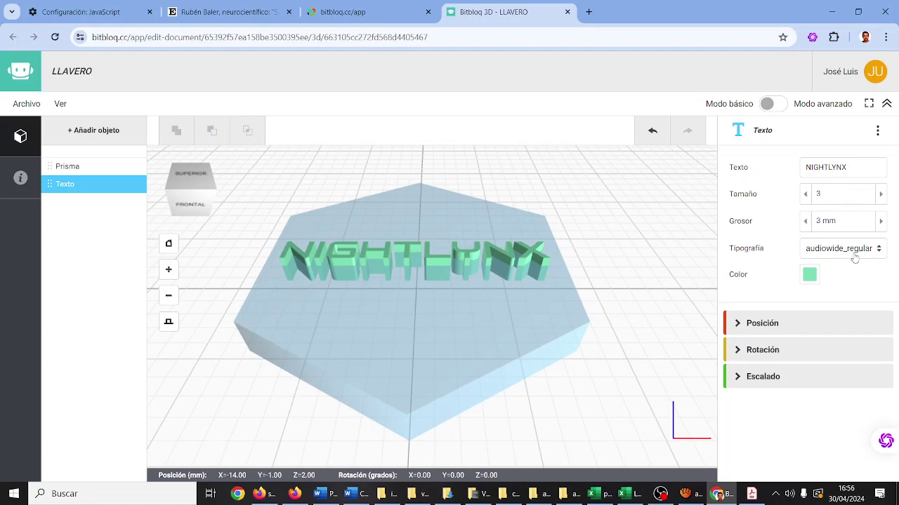
pyautogui.click(809, 274)
pyautogui.scroll(-5, 768, 352)
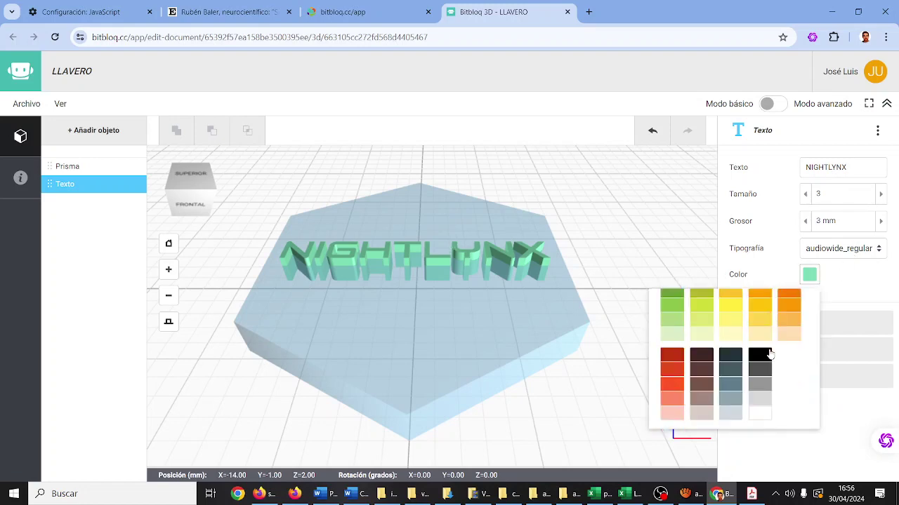
pyautogui.scroll(5, 768, 352)
pyautogui.click(843, 286)
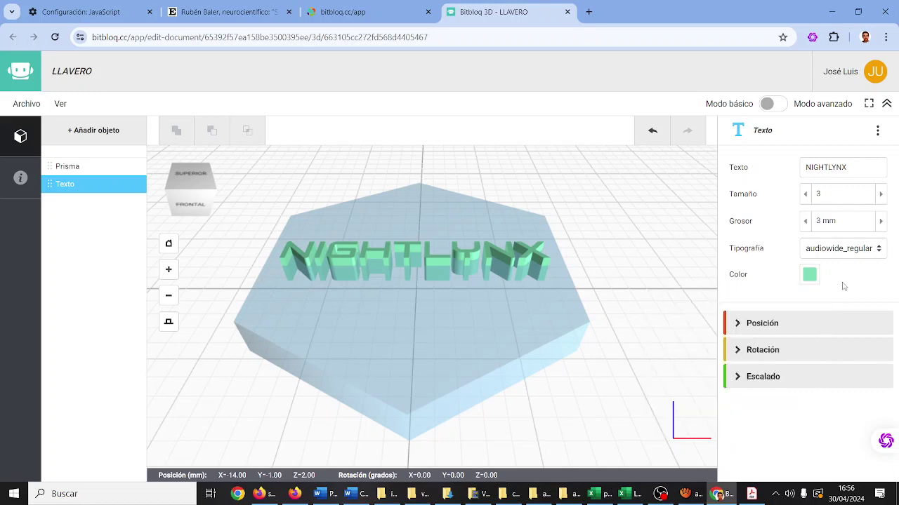
pyautogui.click(878, 132)
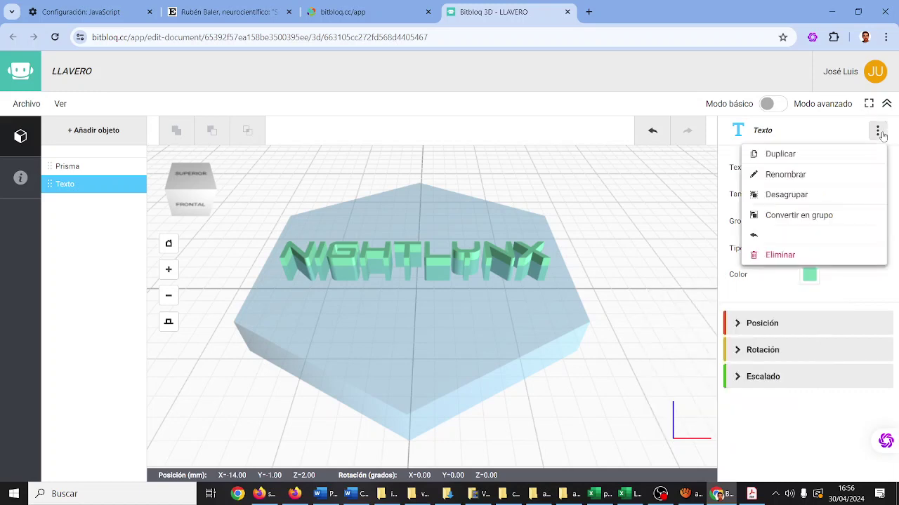
pyautogui.click(881, 133)
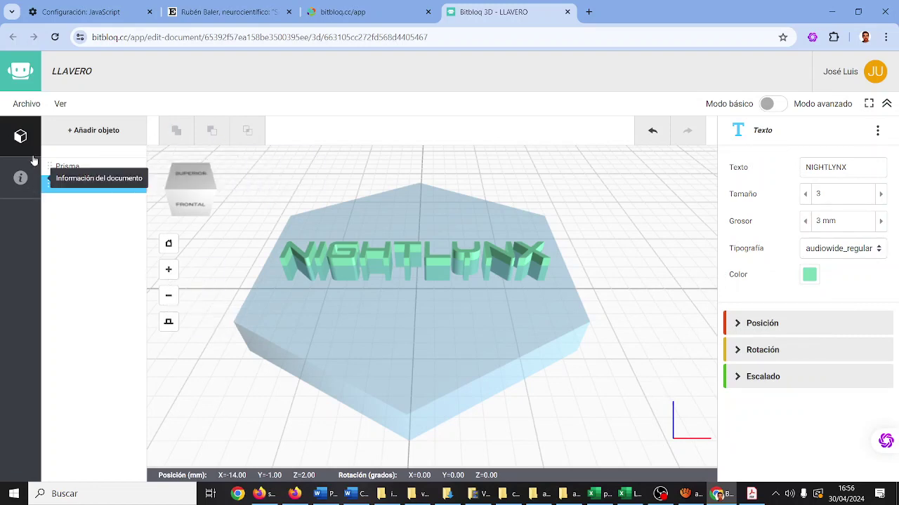
# Step: Switch the editor to advanced mode and open the NIGHTLYNX text's translation settings
pyautogui.click(777, 105)
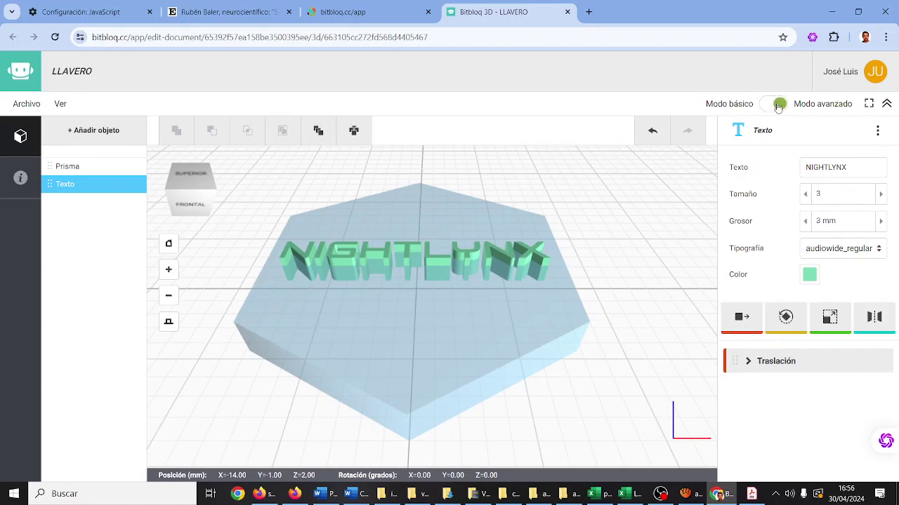
pyautogui.click(370, 254)
pyautogui.click(410, 256)
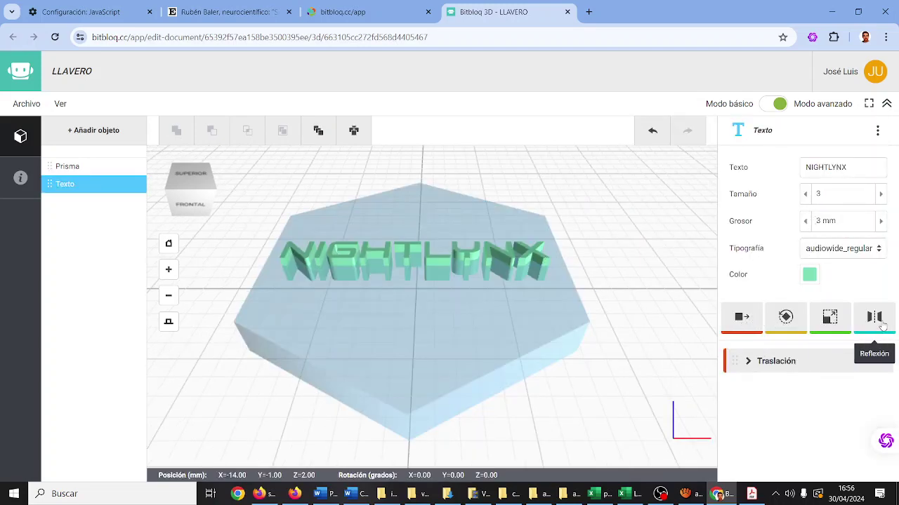
pyautogui.click(748, 361)
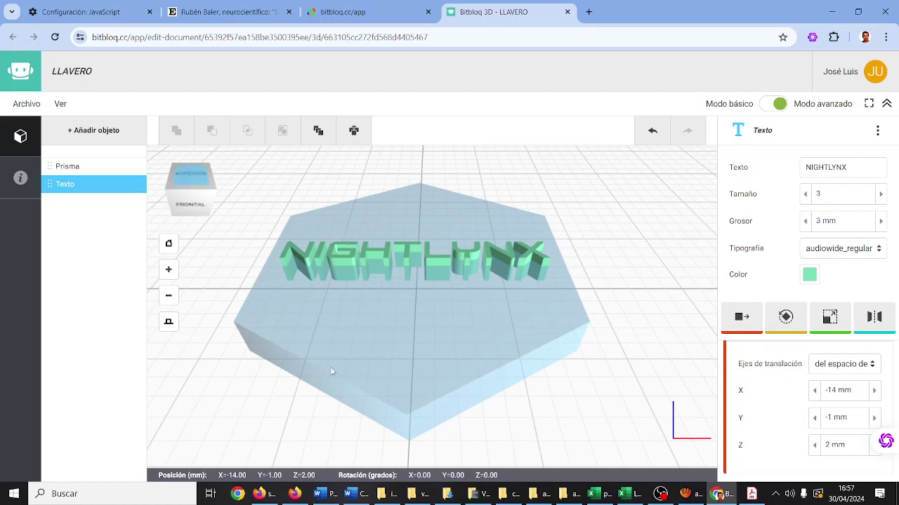
pyautogui.click(344, 341)
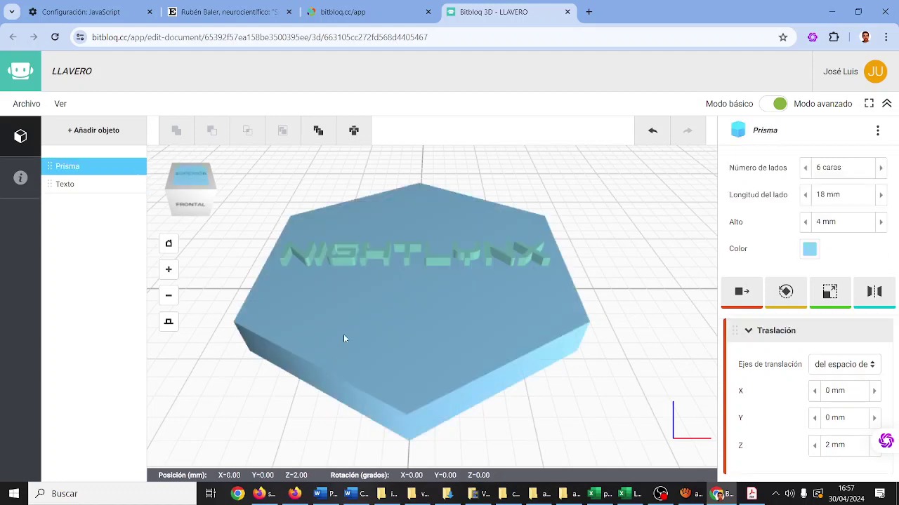
pyautogui.keyDown('shift'); pyautogui.click(365, 262); pyautogui.keyUp('shift')
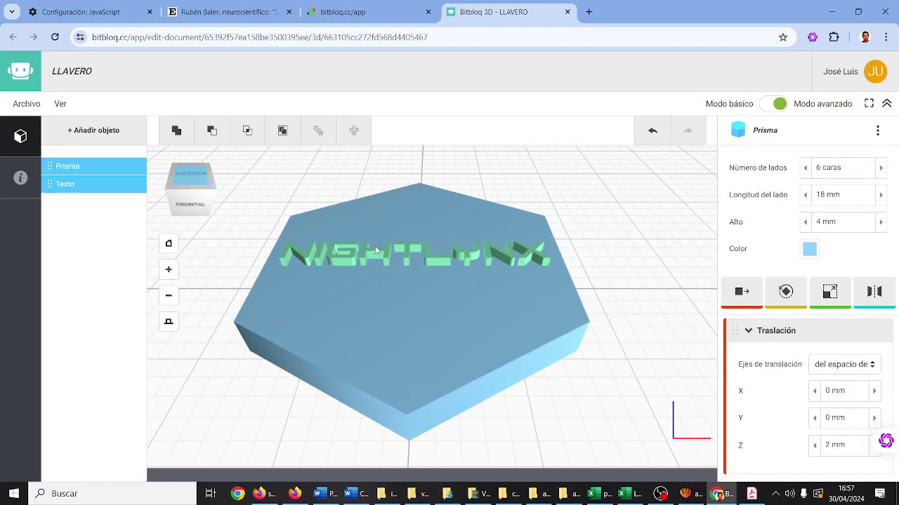
pyautogui.click(878, 132)
pyautogui.click(880, 136)
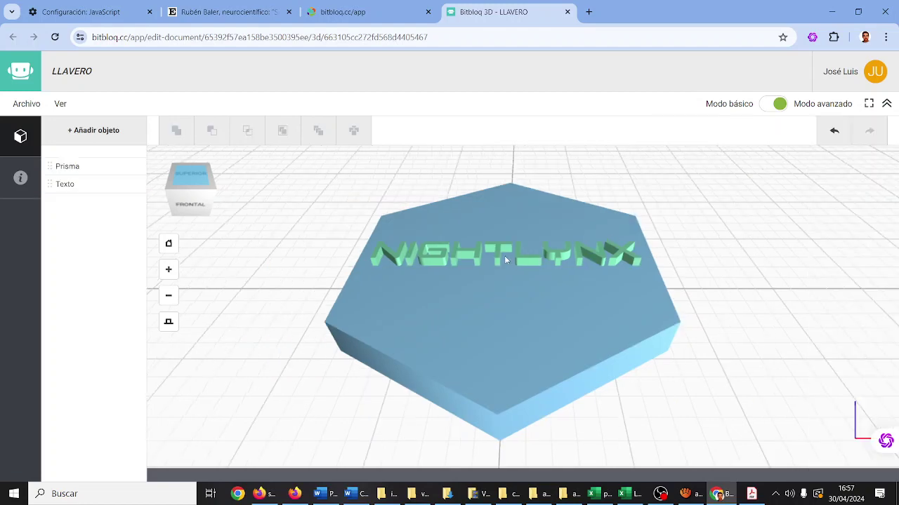
pyautogui.click(497, 256)
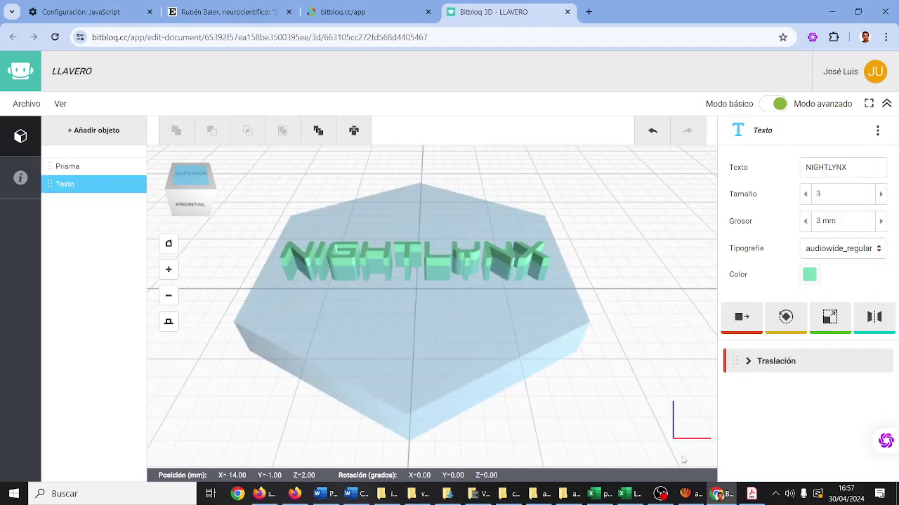
# Step: Switch to the PDF guide on 3D design and printing in Acrobat, and search it for "HUECO"
pyautogui.click(751, 493)
pyautogui.scroll(5, 702, 351)
pyautogui.scroll(20, 694, 320)
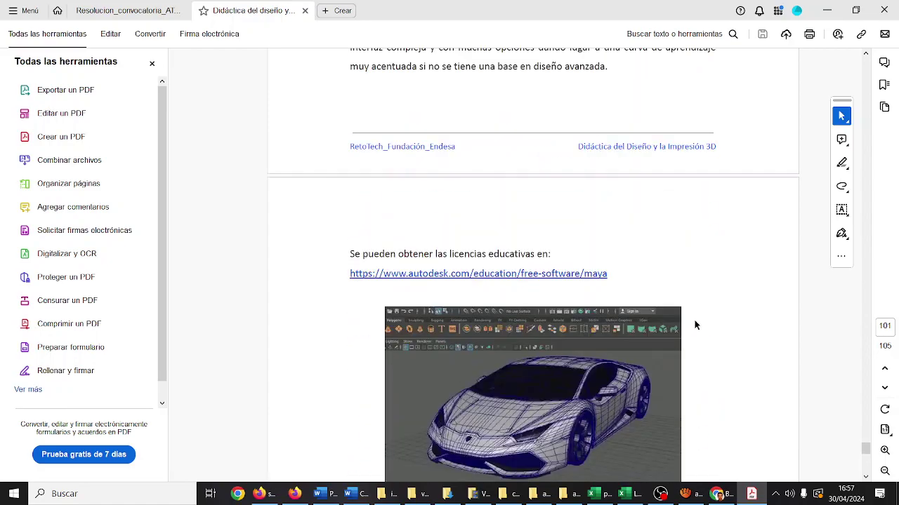
pyautogui.scroll(20, 695, 325)
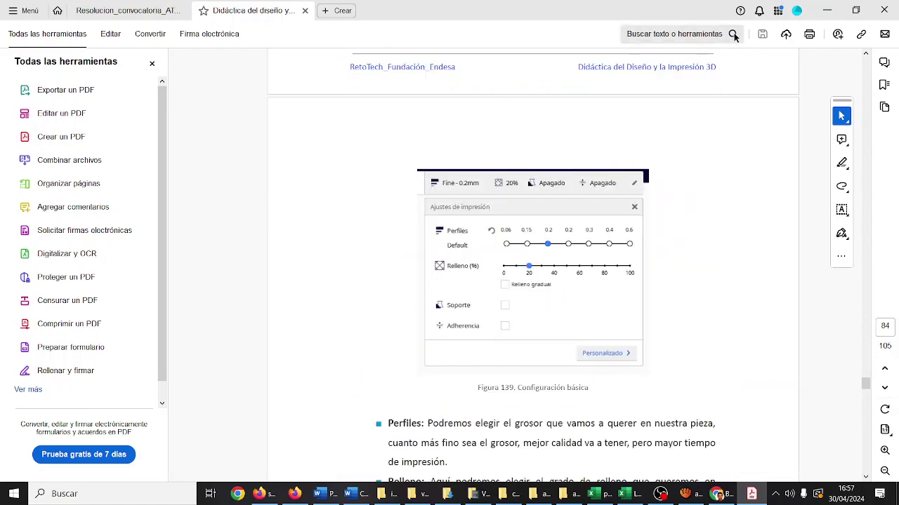
pyautogui.click(695, 33)
pyautogui.write('HUECO')
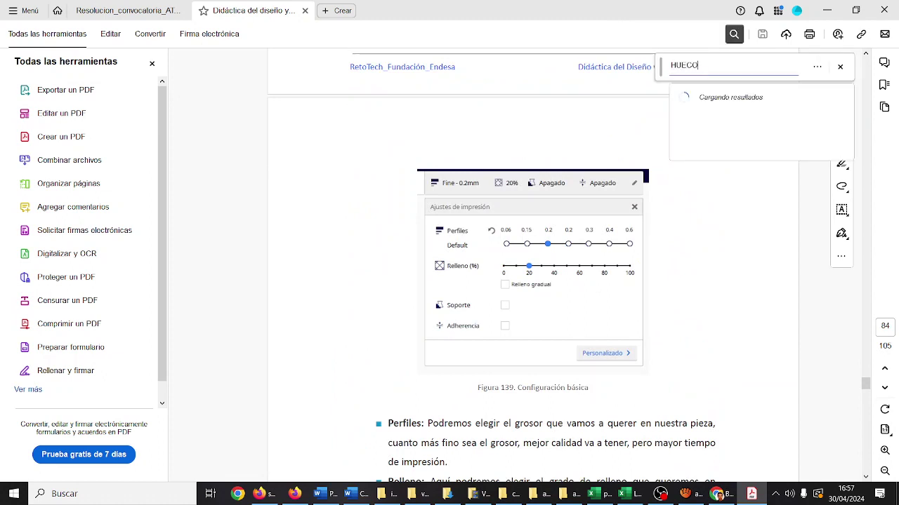
pyautogui.press('Return')
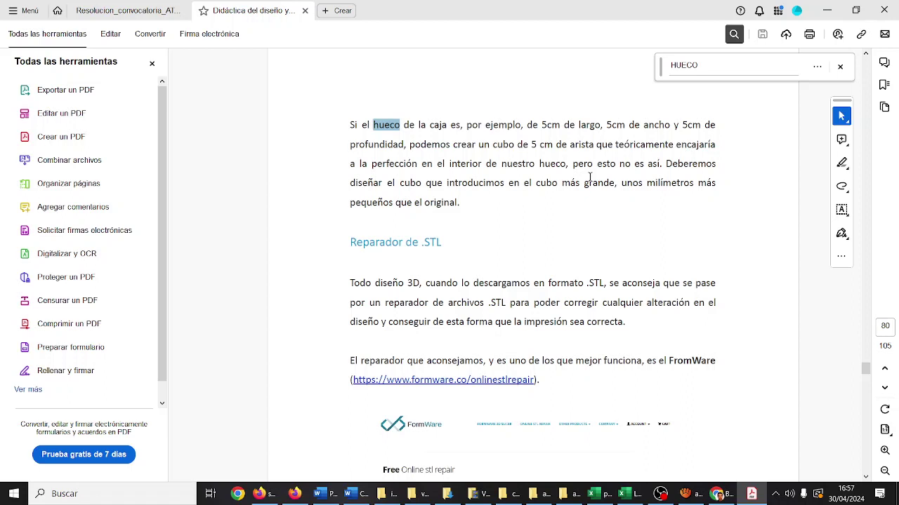
# Step: Browse back through the guide to the flowerpot example using union and difference, read it, and return to Bitbloq 3D
pyautogui.scroll(10, 589, 177)
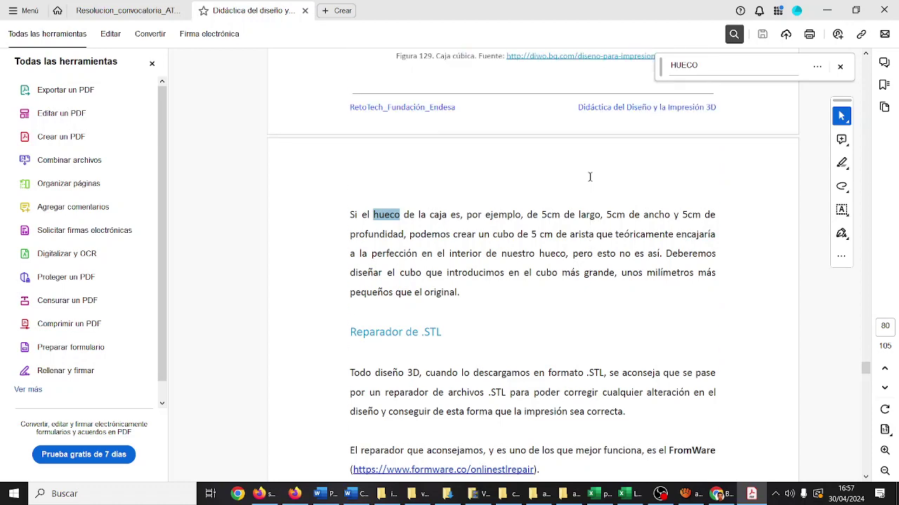
pyautogui.scroll(10, 589, 177)
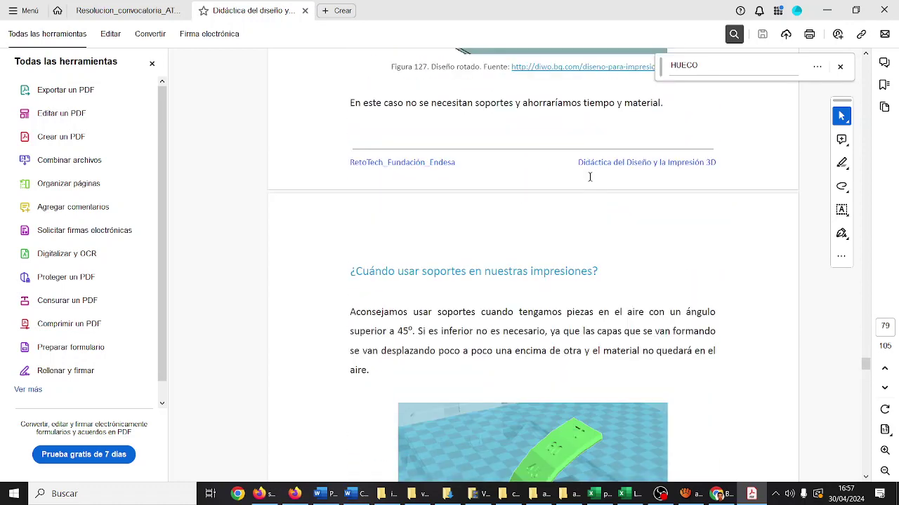
pyautogui.scroll(20, 590, 182)
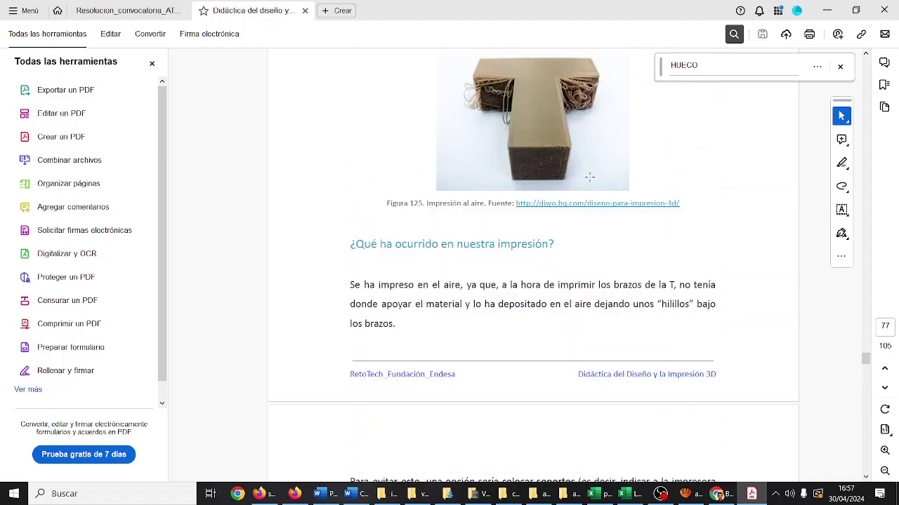
pyautogui.scroll(20, 589, 182)
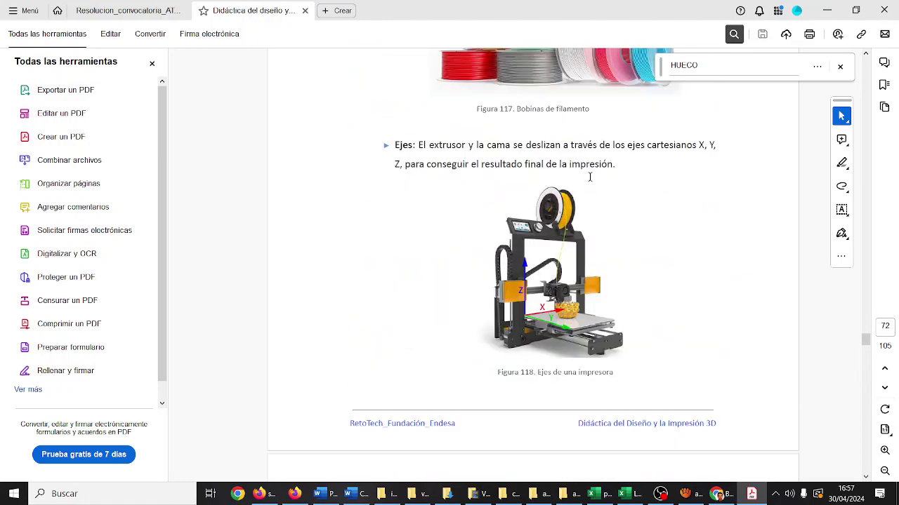
pyautogui.scroll(15, 589, 182)
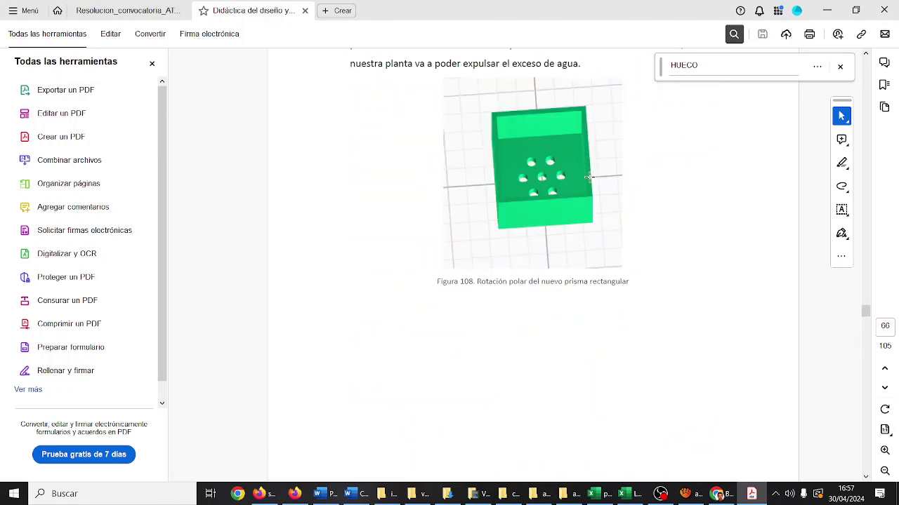
pyautogui.scroll(-10, 589, 177)
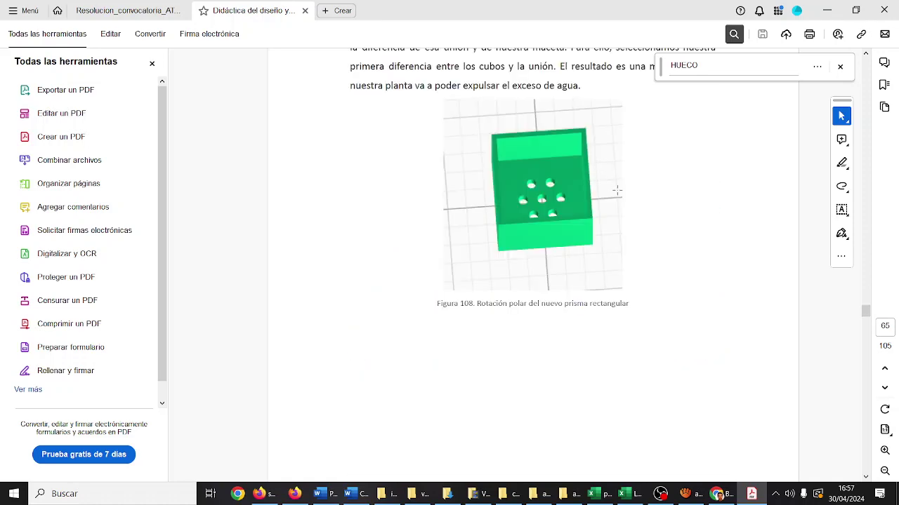
pyautogui.scroll(3, 663, 162)
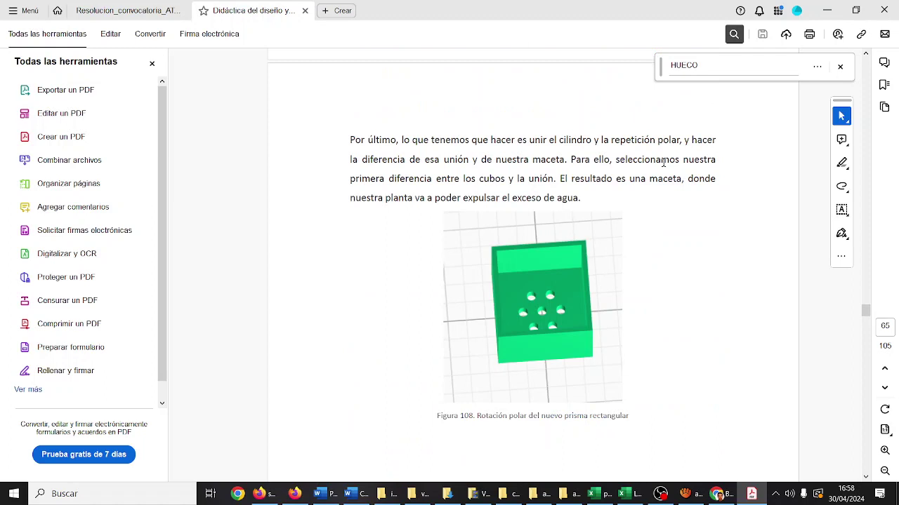
pyautogui.click(828, 10)
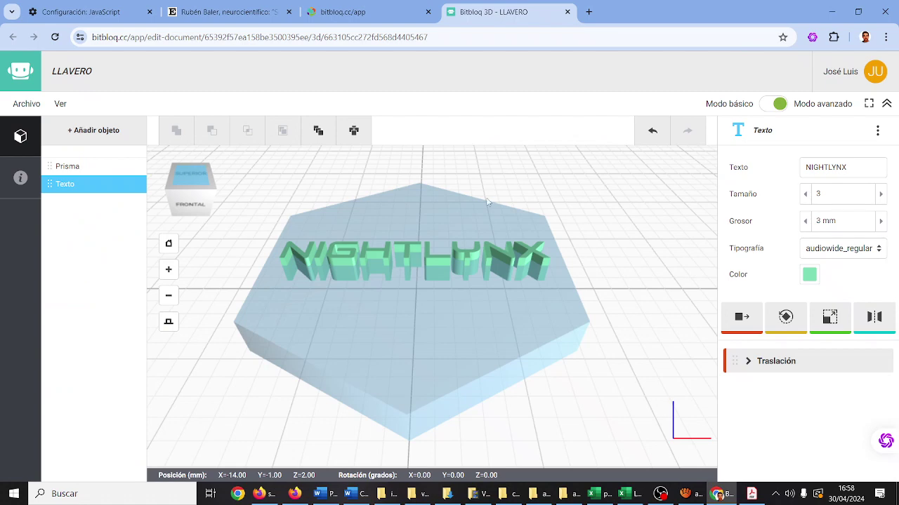
# Step: Engrave NIGHTLYNX into the hexagonal prism by applying a Difference with the prism as base object and the text subtracted
pyautogui.click(439, 259)
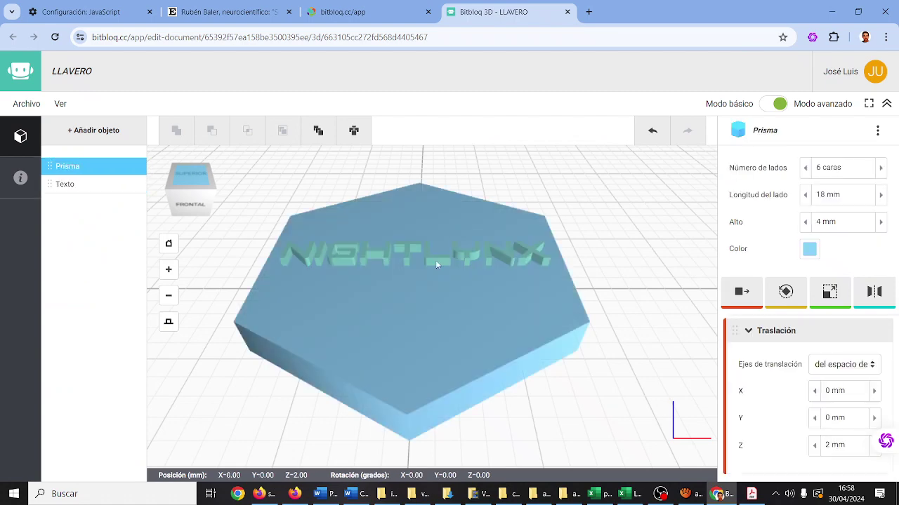
pyautogui.keyDown('shift'); pyautogui.click(435, 261); pyautogui.keyUp('shift')
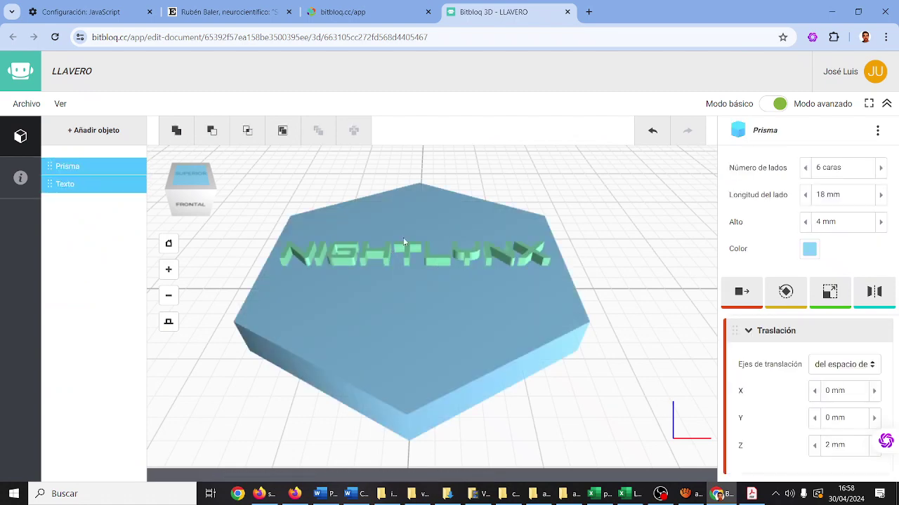
pyautogui.click(533, 307)
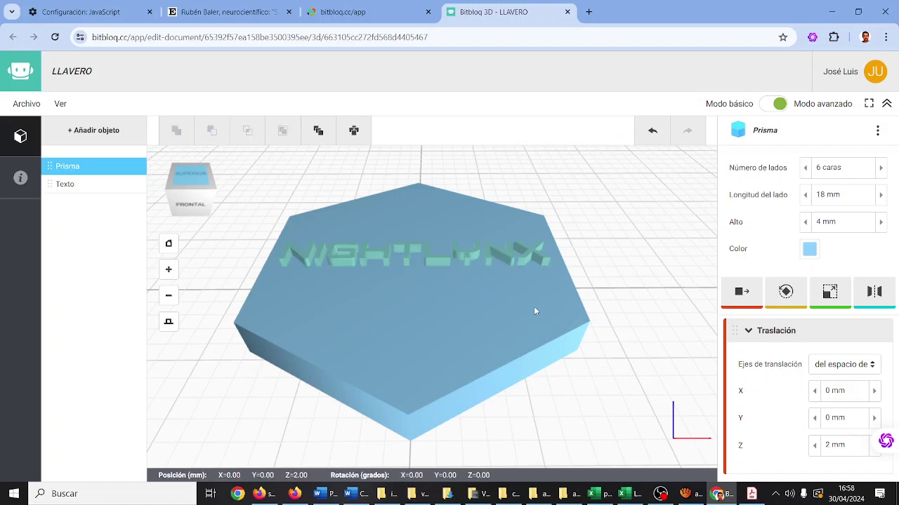
pyautogui.keyDown('shift'); pyautogui.click(502, 259); pyautogui.keyUp('shift')
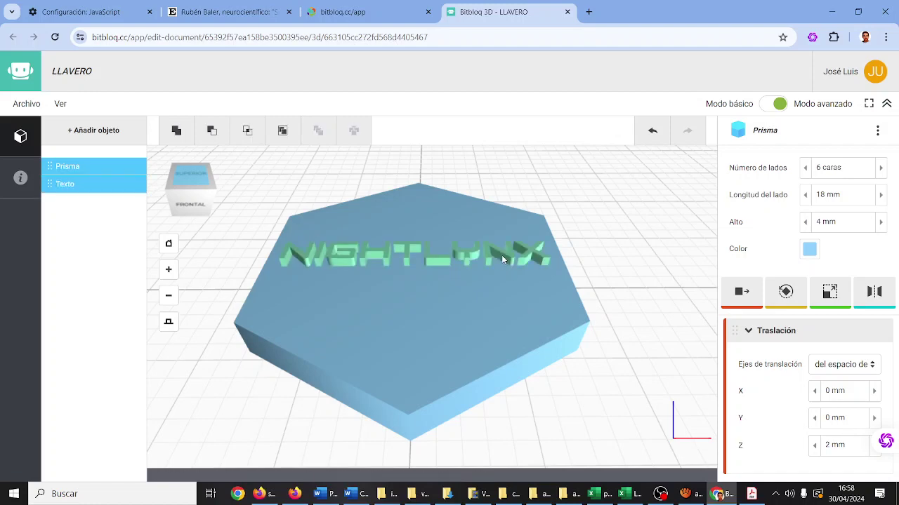
pyautogui.click(523, 309)
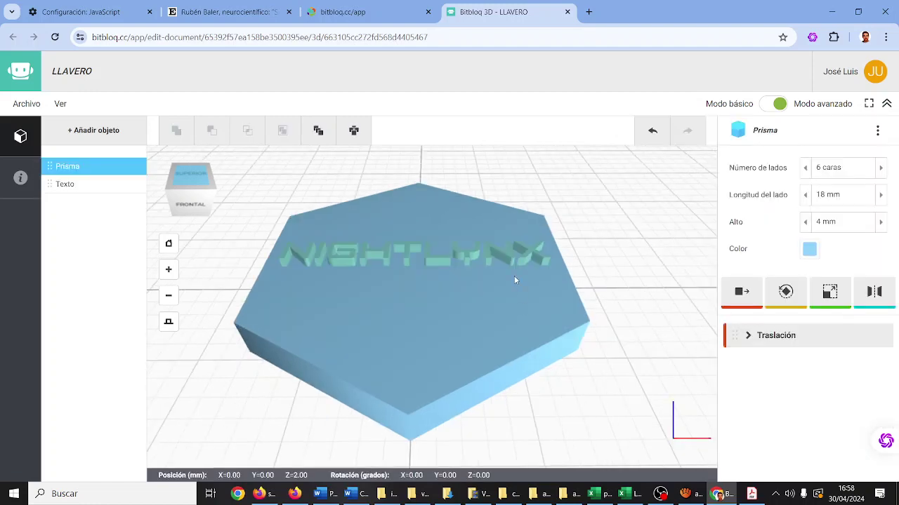
pyautogui.keyDown('shift'); pyautogui.click(473, 257); pyautogui.keyUp('shift')
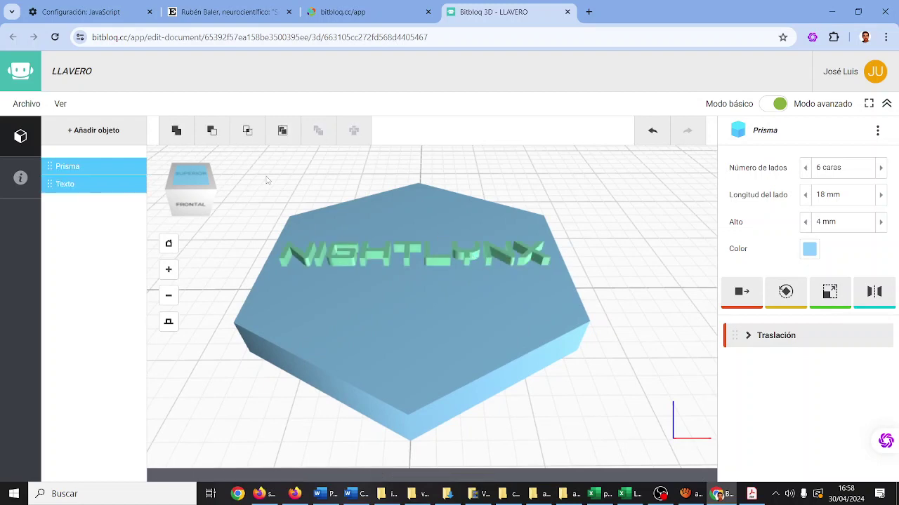
pyautogui.click(210, 130)
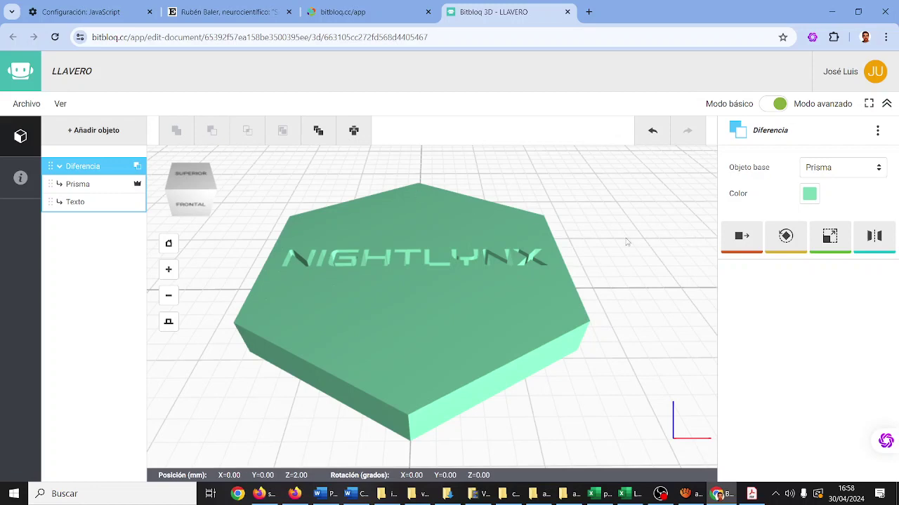
pyautogui.moveTo(628, 243)
pyautogui.mouseDown(button='right')
pyautogui.moveTo(622, 307)
pyautogui.moveTo(623, 255)
pyautogui.mouseUp(button='right')
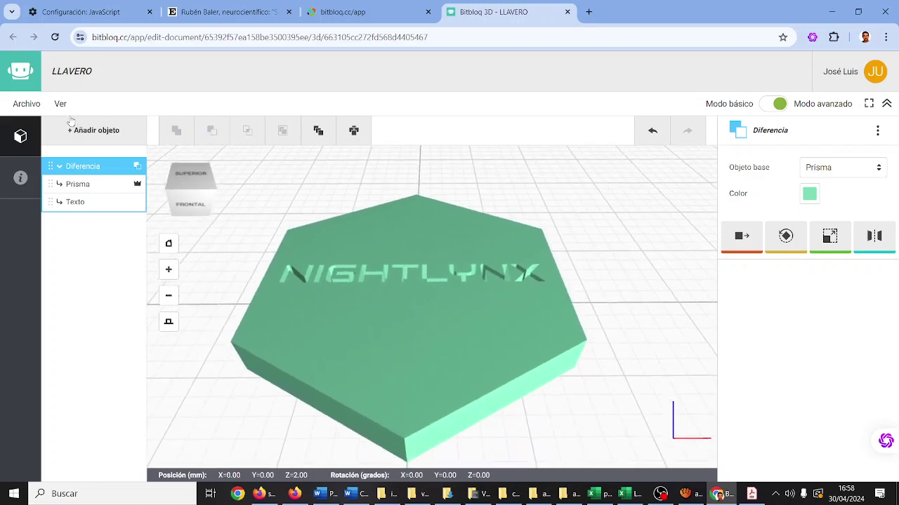
# Step: Look at the options for exporting the scene in STL format, and cancel without downloading
pyautogui.click(39, 105)
pyautogui.click(39, 105)
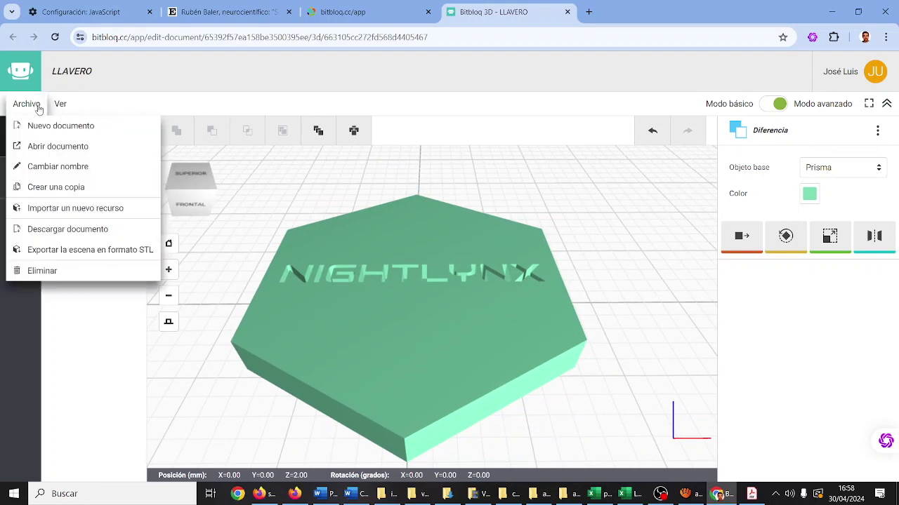
pyautogui.click(71, 250)
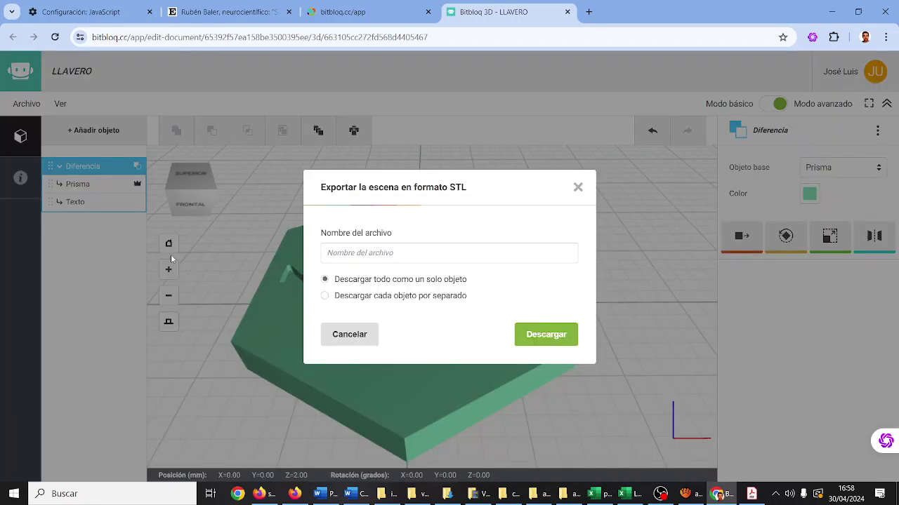
pyautogui.click(344, 334)
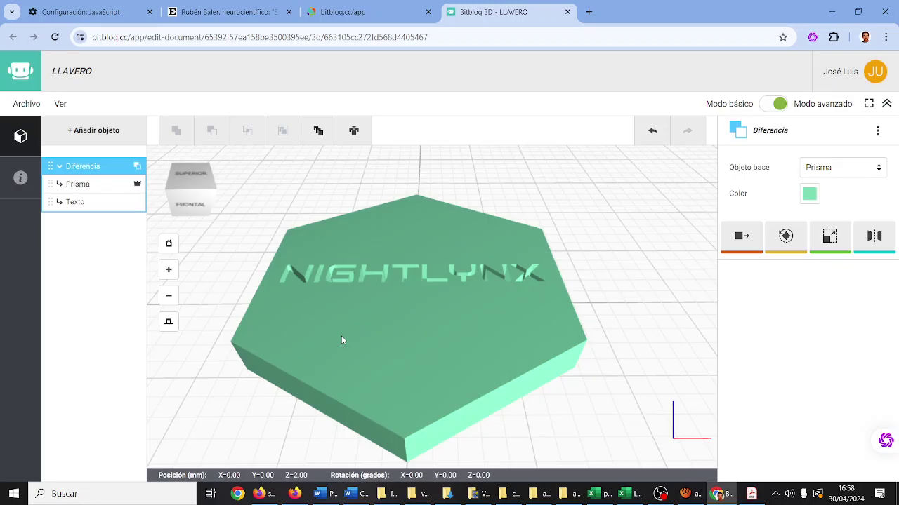
# Step: Add a torus (Toroide) to the keychain scene
pyautogui.click(62, 135)
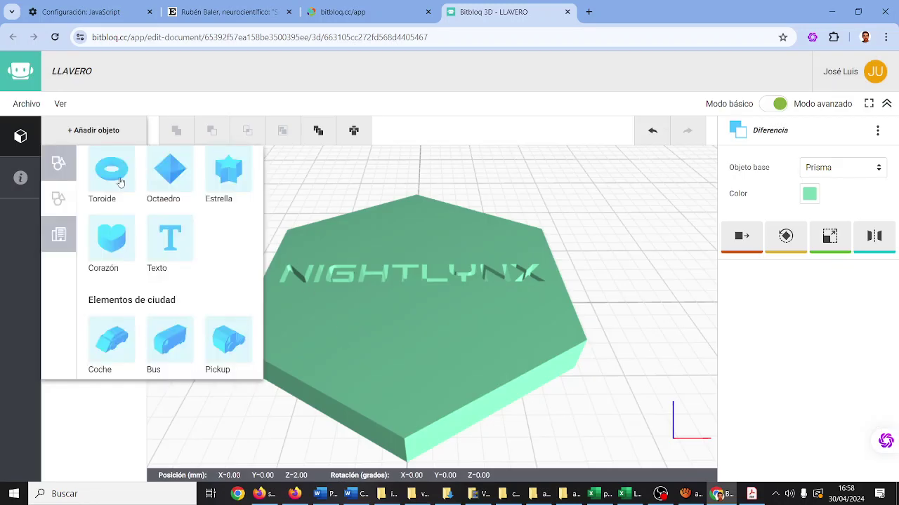
pyautogui.scroll(1, 120, 182)
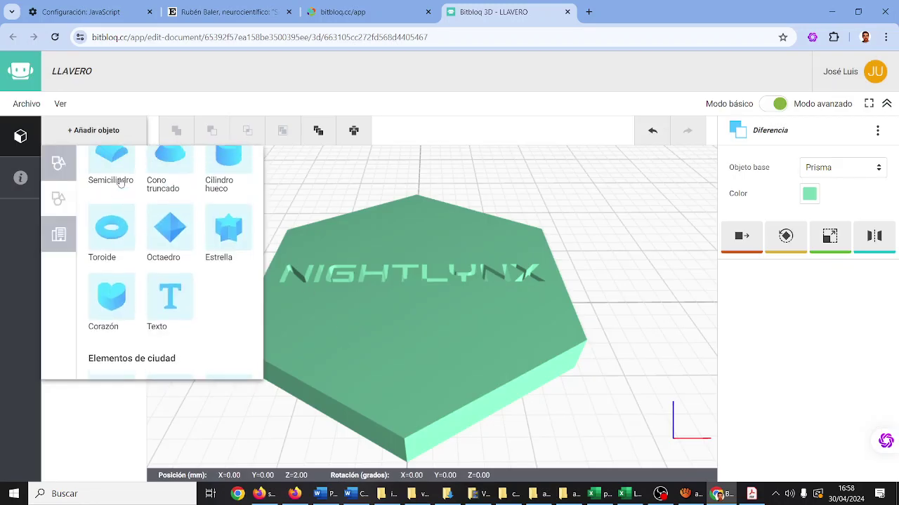
pyautogui.click(118, 240)
pyautogui.click(117, 240)
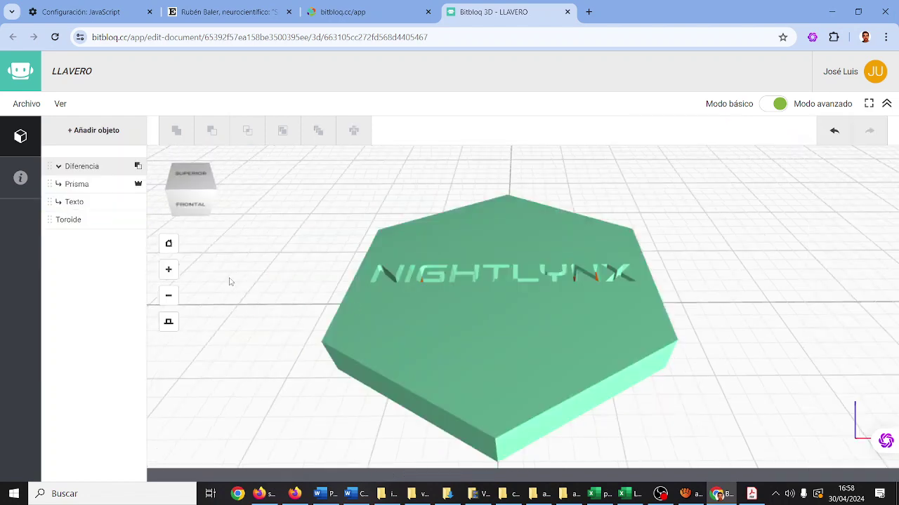
pyautogui.click(114, 222)
pyautogui.click(328, 309)
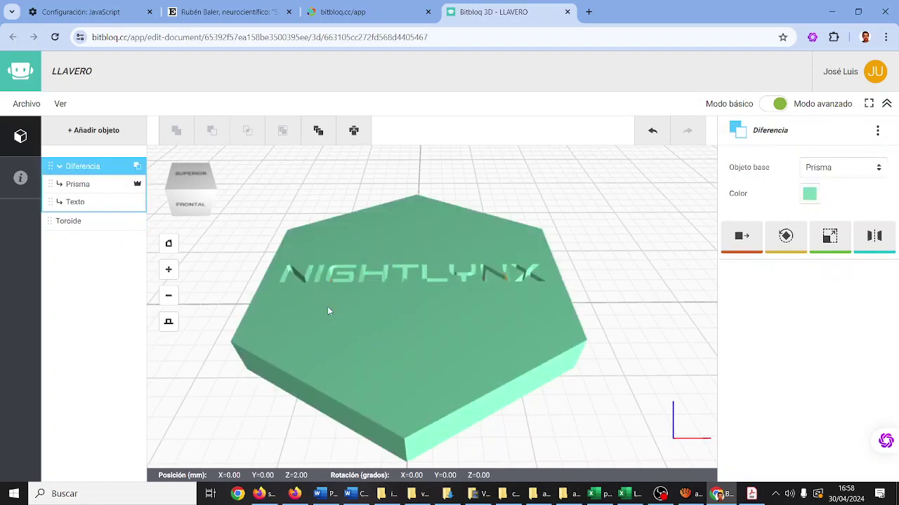
pyautogui.click(327, 310)
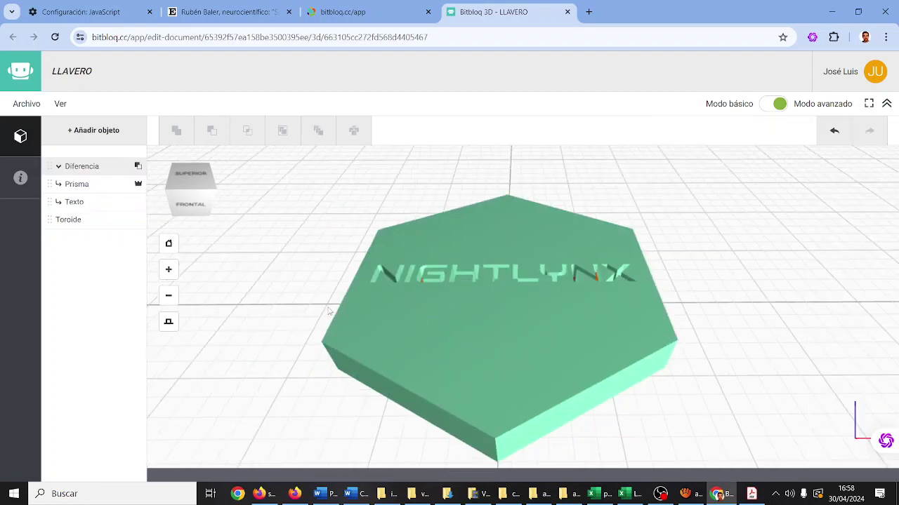
# Step: Add a translation to the torus and set its Y value to 26 mm
pyautogui.click(101, 220)
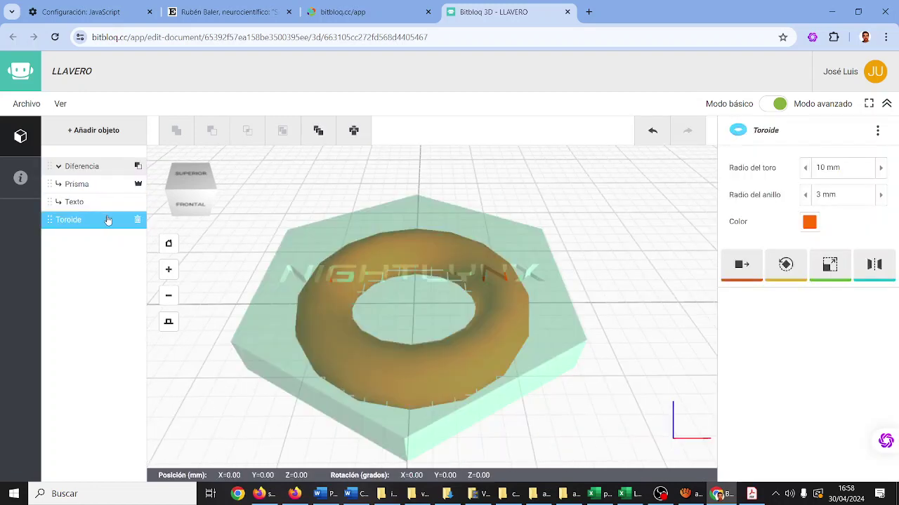
pyautogui.click(742, 265)
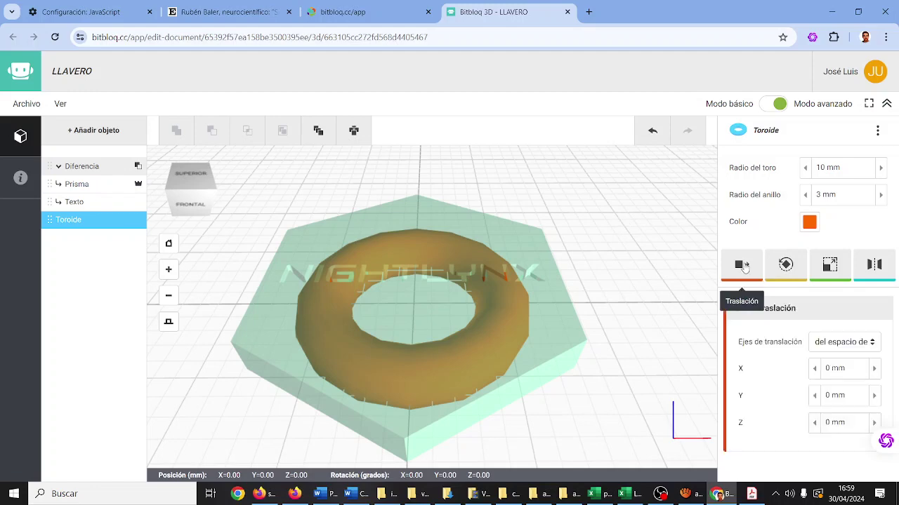
pyautogui.click(869, 396)
pyautogui.write('6')
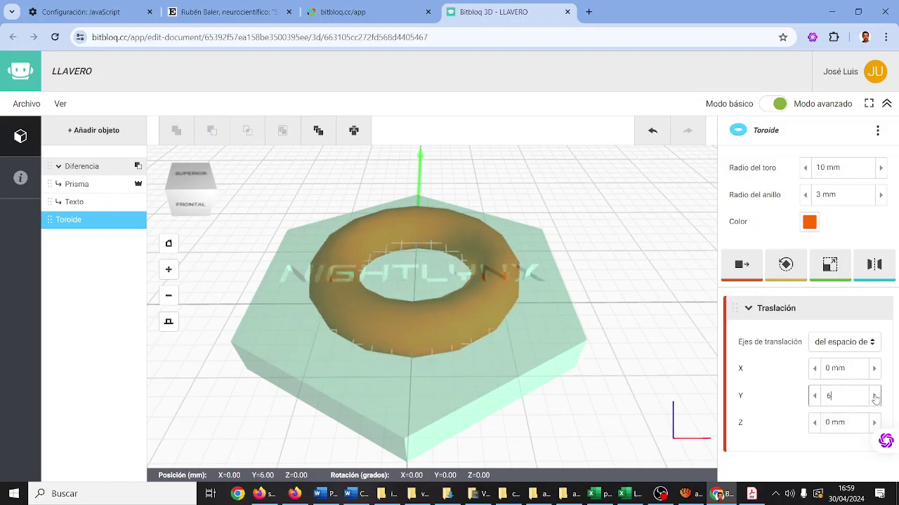
pyautogui.click(875, 397)
pyautogui.click(875, 397)
pyautogui.click(875, 397)
pyautogui.click(875, 397)
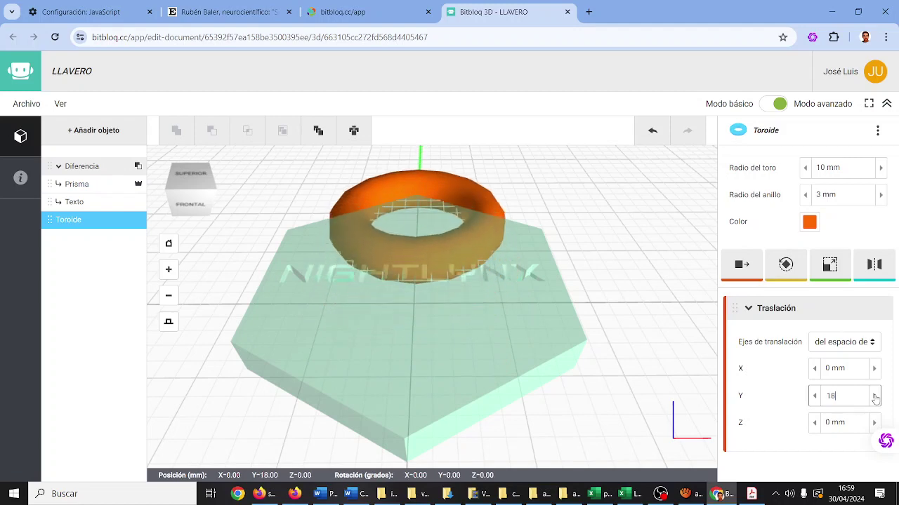
pyautogui.click(875, 397)
pyautogui.click(874, 396)
pyautogui.click(875, 396)
pyautogui.click(874, 397)
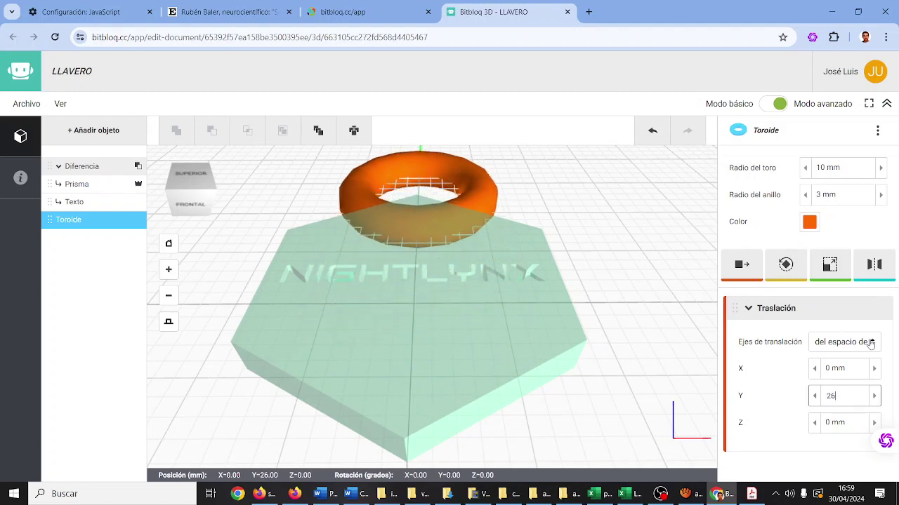
# Step: Switch to basic mode and scale the torus uniformly to 0.6 on all three axes
pyautogui.click(767, 107)
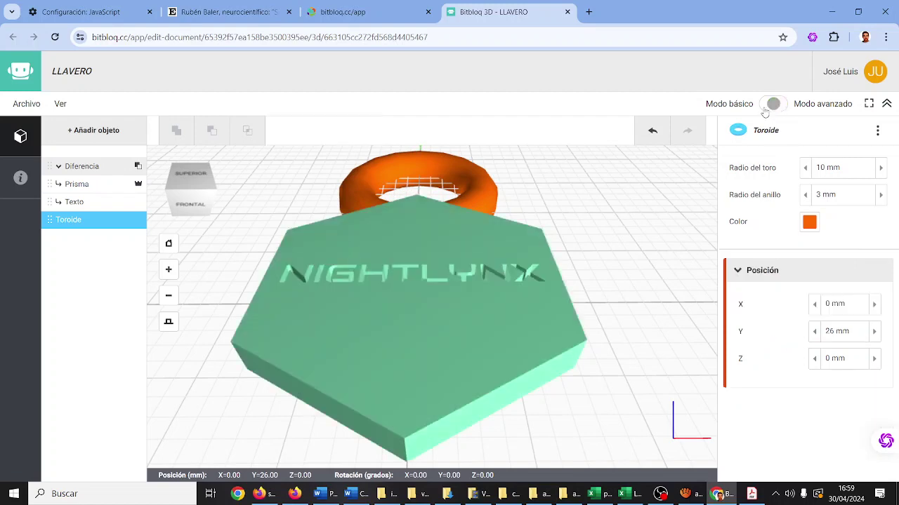
pyautogui.click(201, 194)
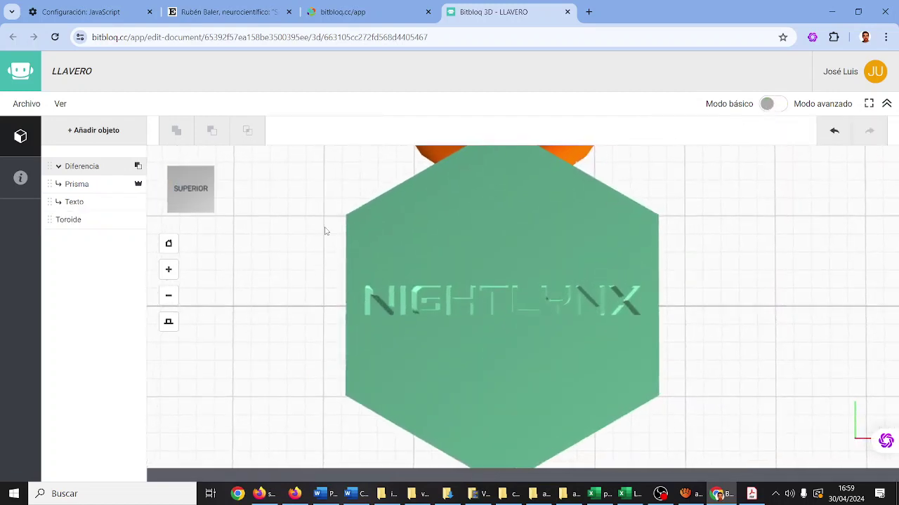
pyautogui.scroll(-5, 330, 234)
pyautogui.scroll(4, 533, 255)
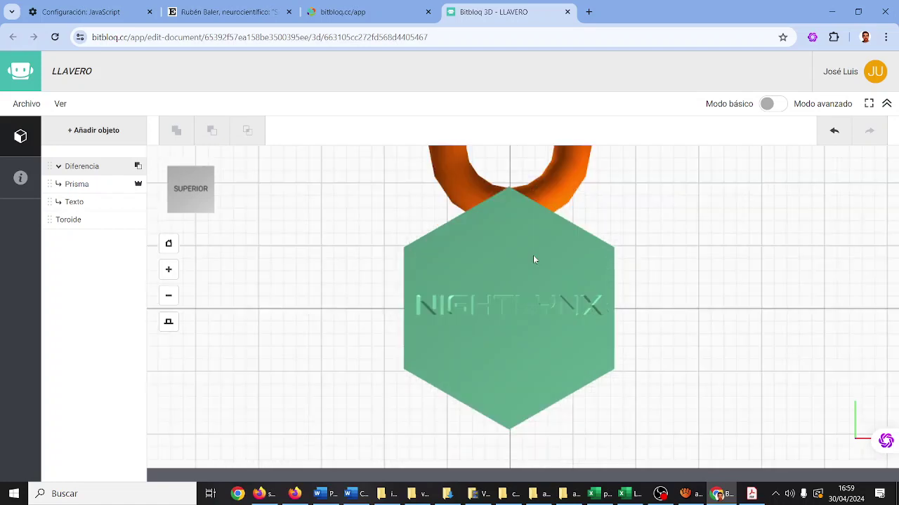
pyautogui.scroll(-1, 533, 256)
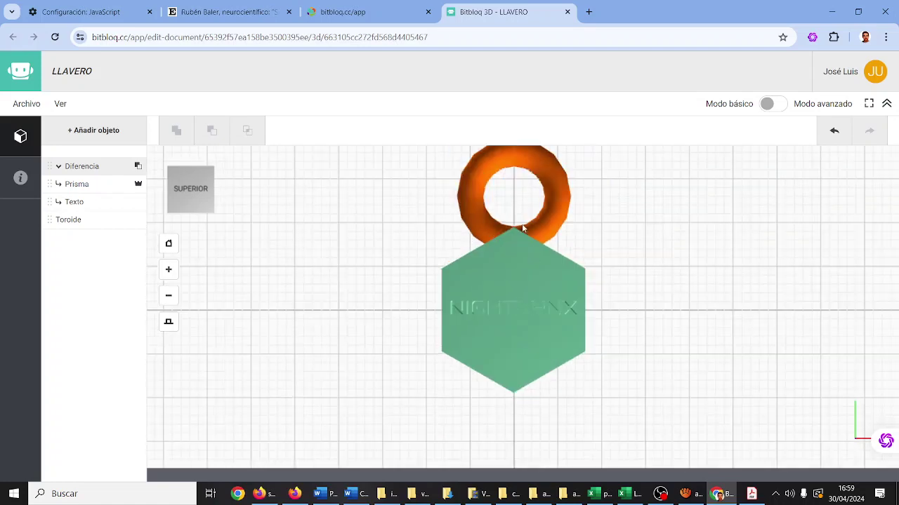
pyautogui.click(545, 226)
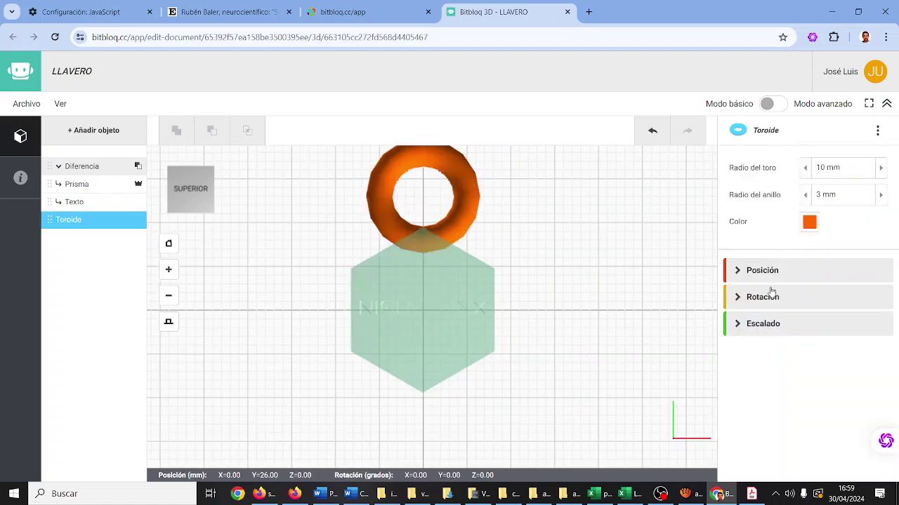
pyautogui.click(737, 323)
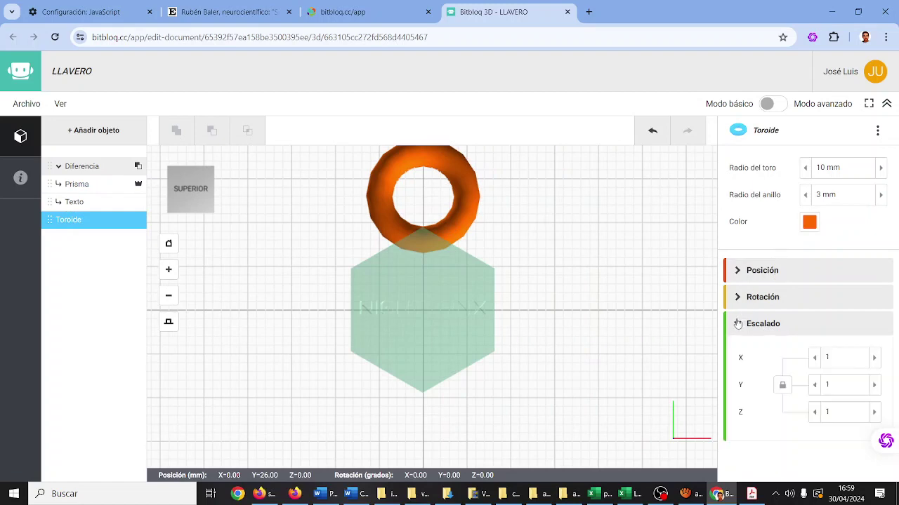
pyautogui.click(815, 358)
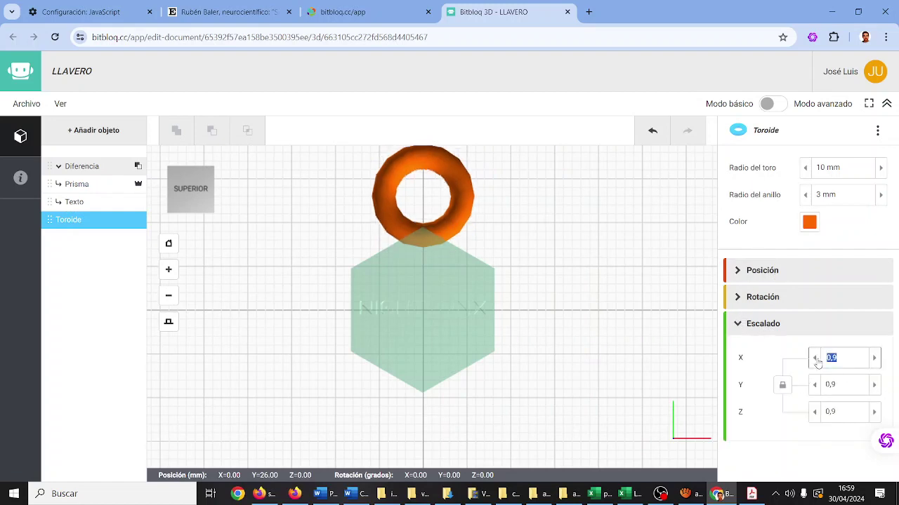
pyautogui.click(815, 359)
pyautogui.click(815, 359)
pyautogui.click(816, 359)
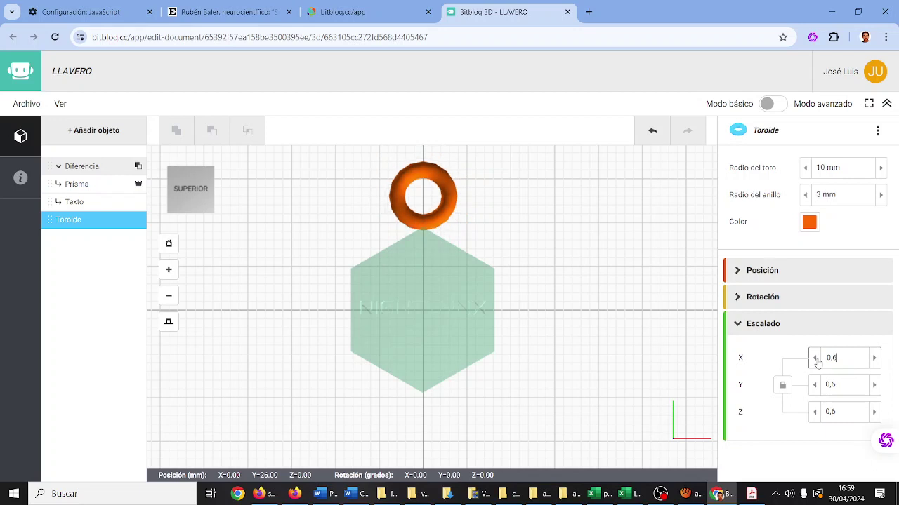
# Step: Set the torus's Y position to 18 mm so the ring overlaps the tip of the hexagonal base
pyautogui.click(764, 274)
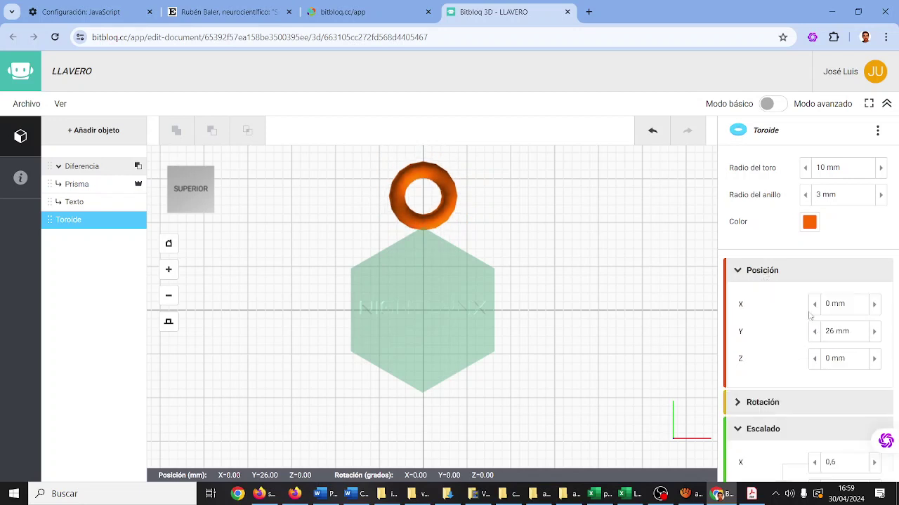
pyautogui.click(815, 332)
pyautogui.click(815, 332)
pyautogui.click(815, 332)
pyautogui.click(816, 331)
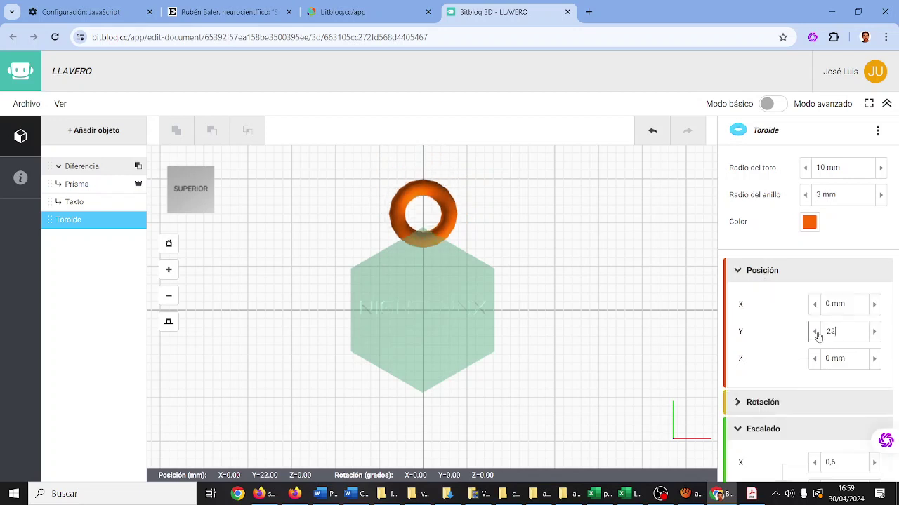
pyautogui.click(815, 332)
pyautogui.click(815, 331)
pyautogui.click(817, 333)
pyautogui.click(816, 333)
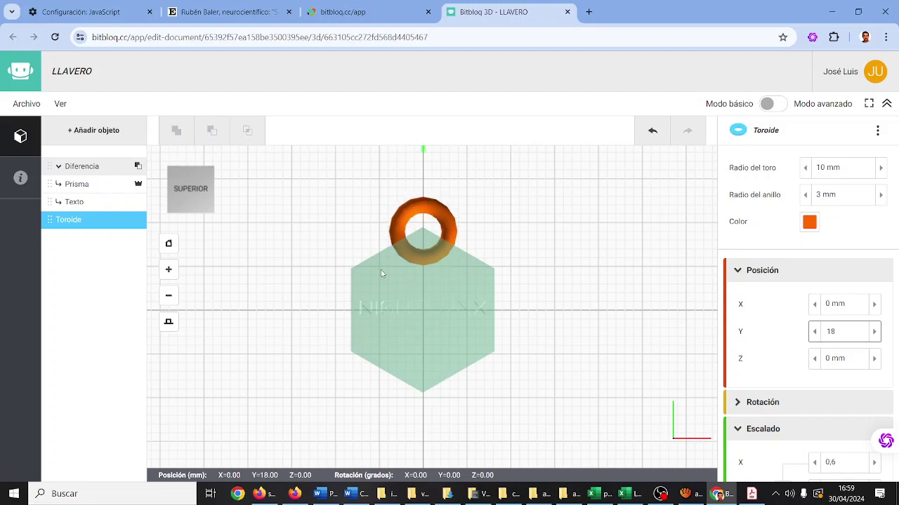
# Step: Raise the torus to a Z position of 2 mm to align it with the thickness of the hexagonal base
pyautogui.click(191, 210)
pyautogui.click(189, 213)
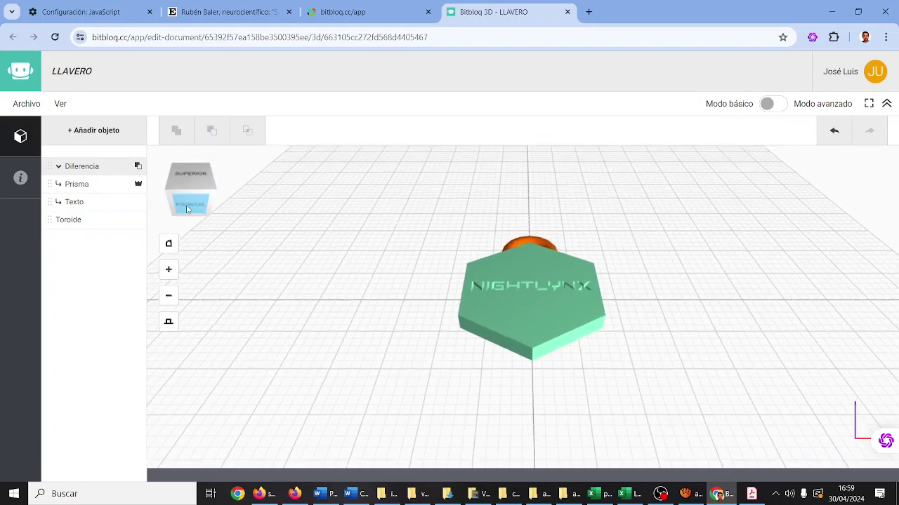
pyautogui.click(174, 209)
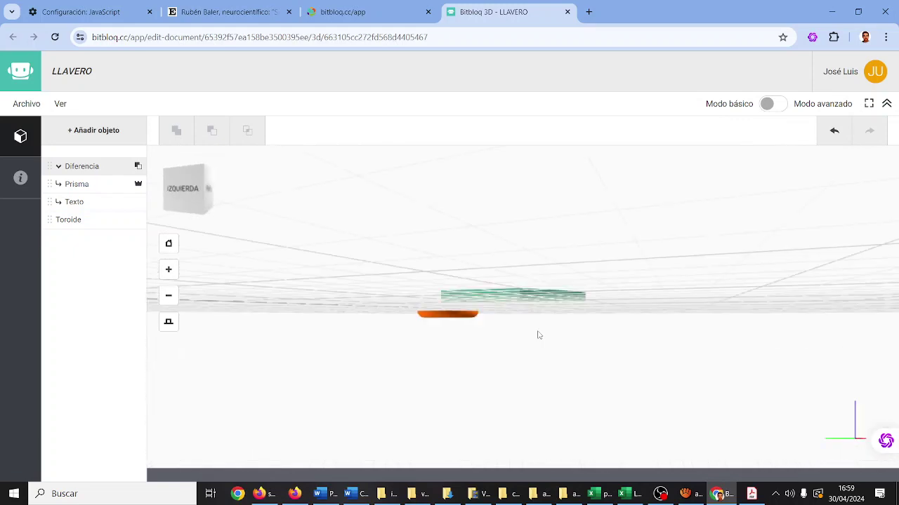
pyautogui.moveTo(539, 334); pyautogui.dragTo(599, 332)
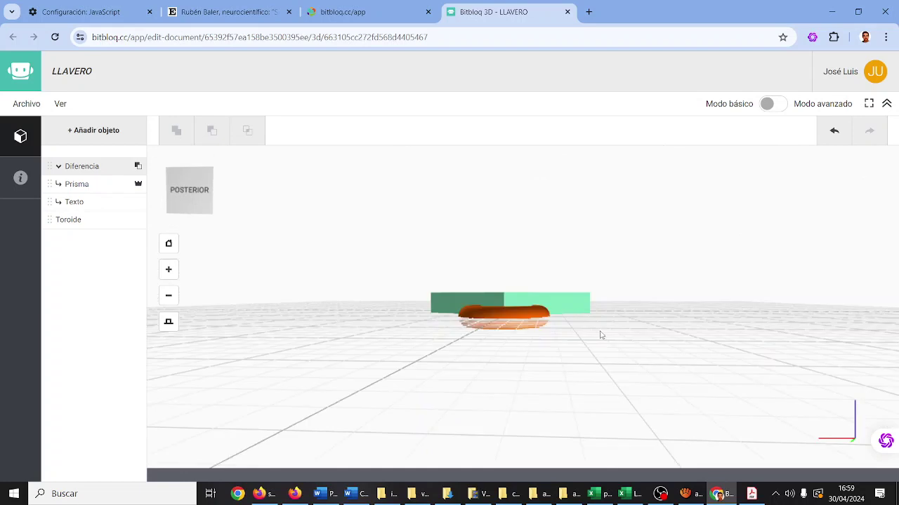
pyautogui.scroll(5, 562, 327)
pyautogui.scroll(-3, 529, 321)
pyautogui.scroll(-3, 529, 320)
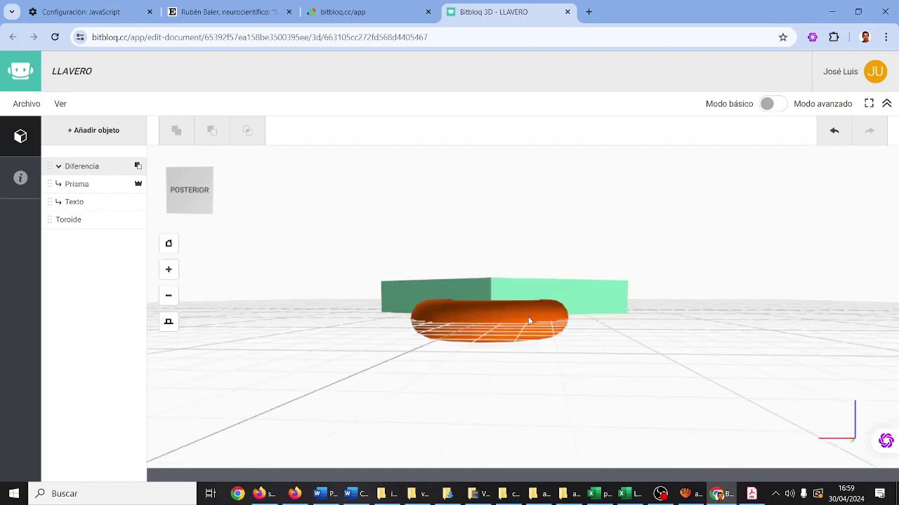
pyautogui.click(529, 320)
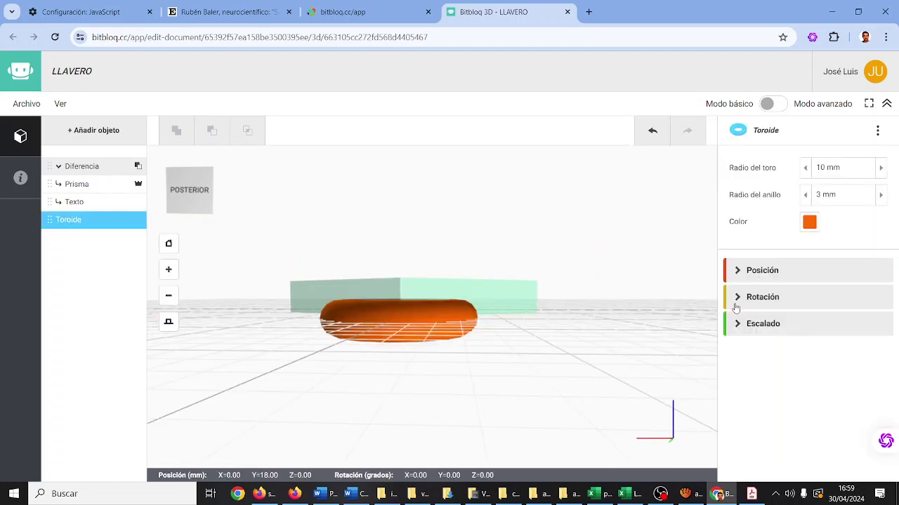
pyautogui.click(739, 273)
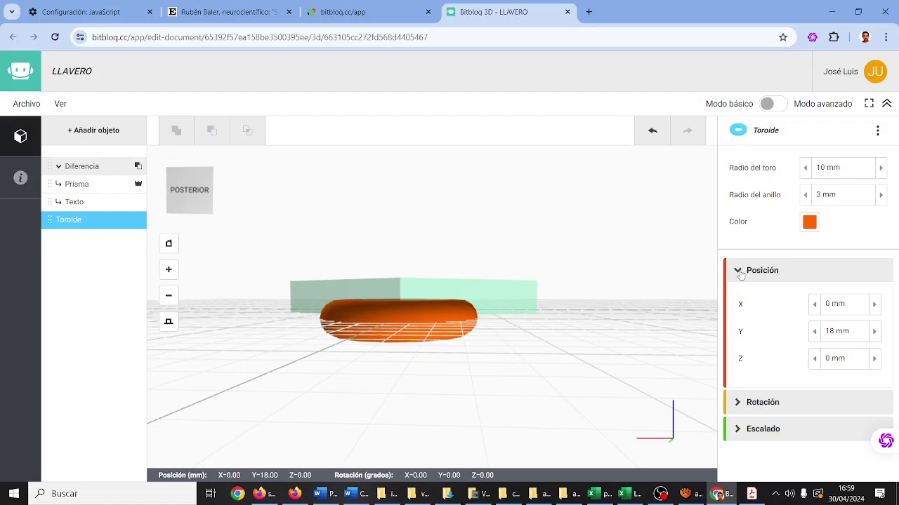
pyautogui.click(876, 361)
pyautogui.click(876, 361)
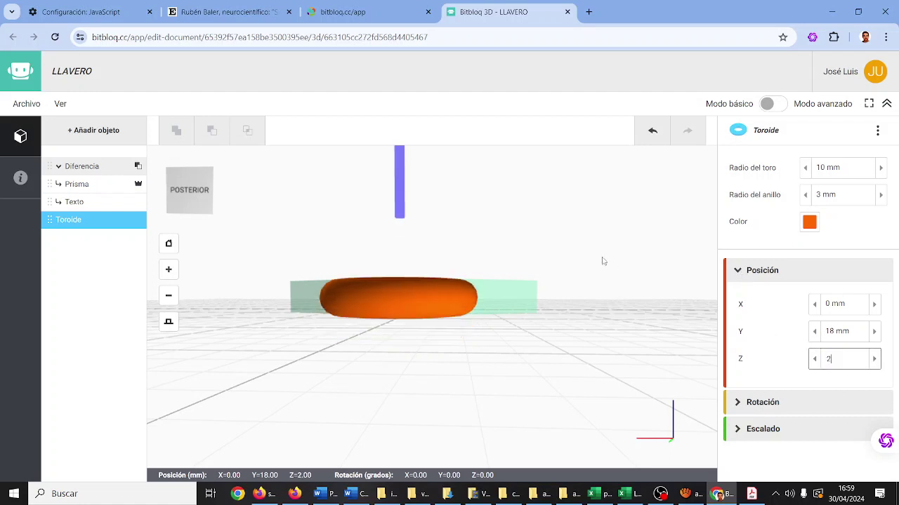
# Step: Join the torus and the engraved hexagonal base into one object with a Union operation
pyautogui.moveTo(601, 262); pyautogui.dragTo(484, 288)
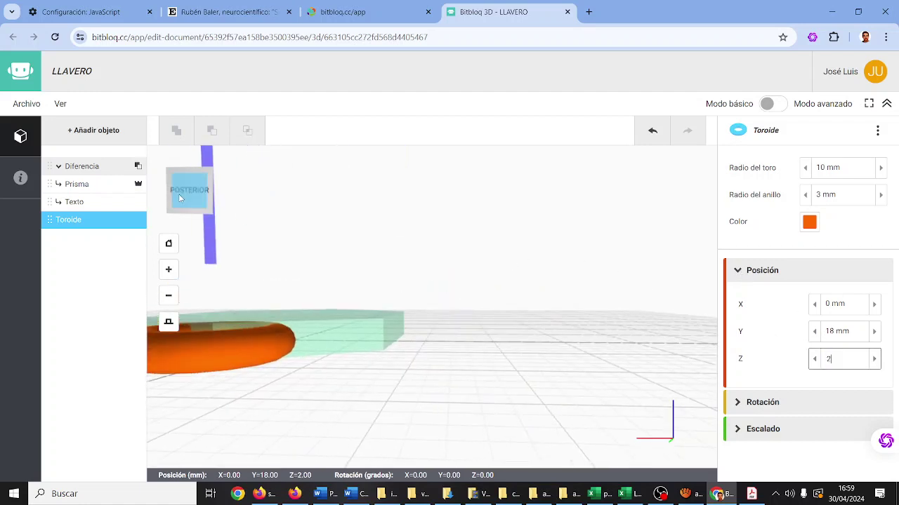
pyautogui.click(180, 199)
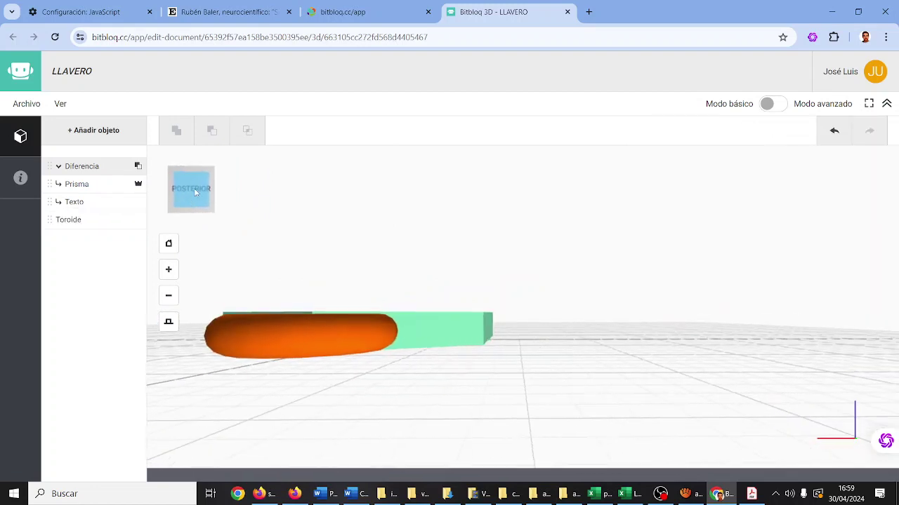
pyautogui.click(210, 194)
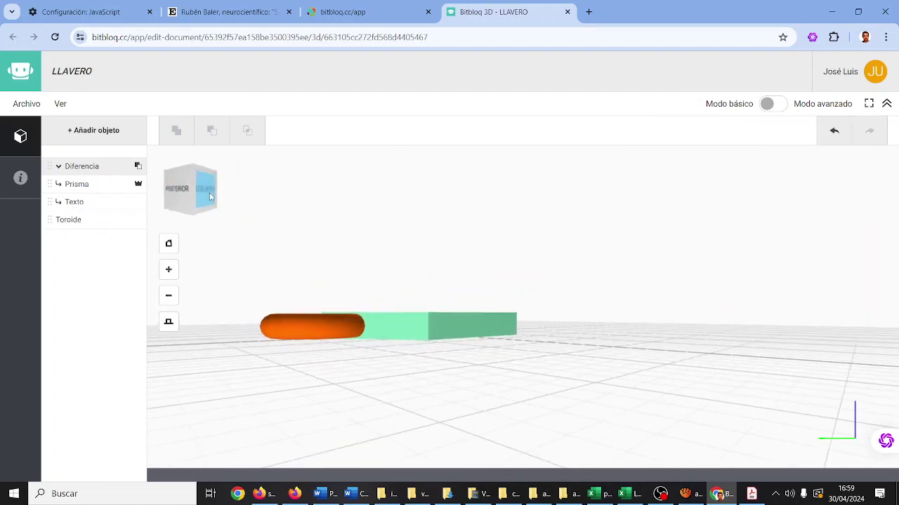
pyautogui.click(210, 195)
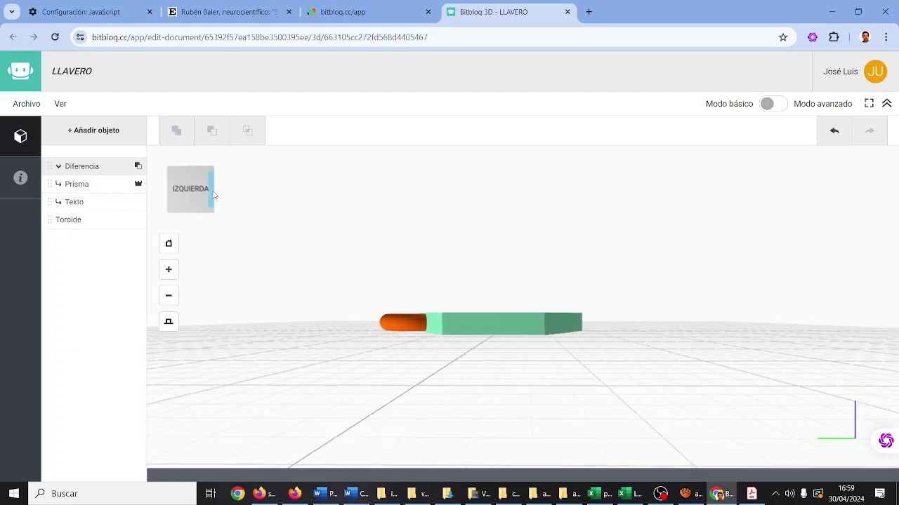
pyautogui.click(212, 195)
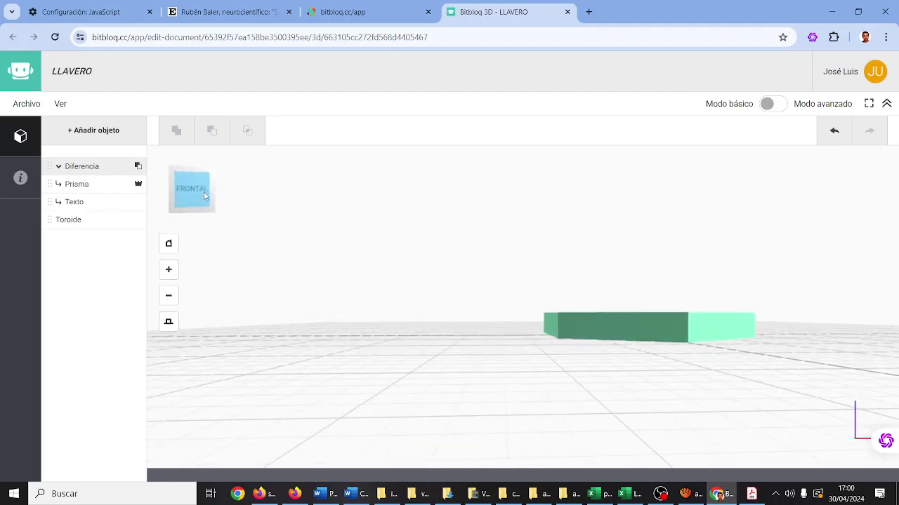
pyautogui.click(191, 179)
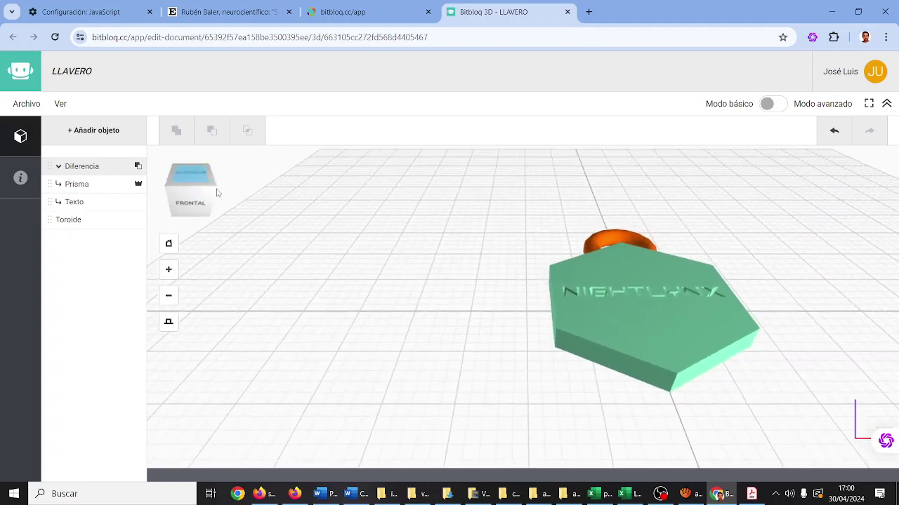
pyautogui.moveTo(518, 201); pyautogui.dragTo(558, 241)
pyautogui.click(561, 243)
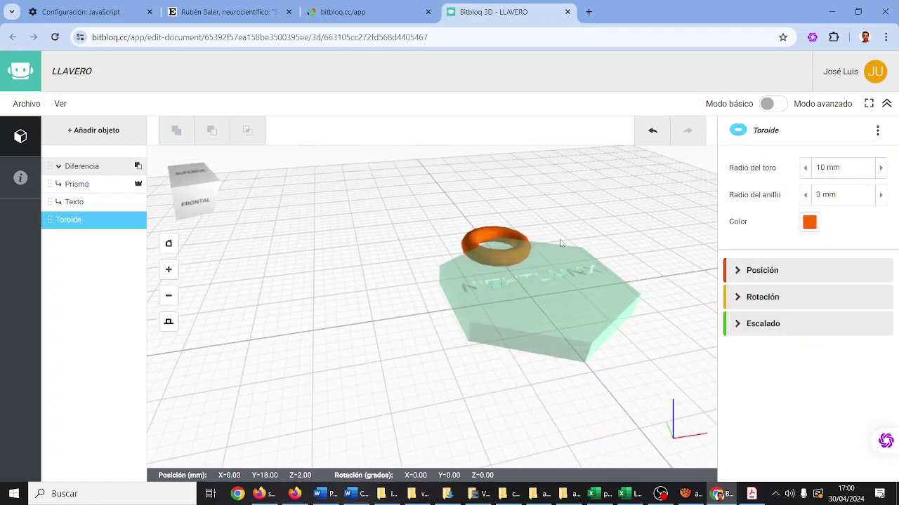
pyautogui.keyDown('shift'); pyautogui.click(556, 303); pyautogui.keyUp('shift')
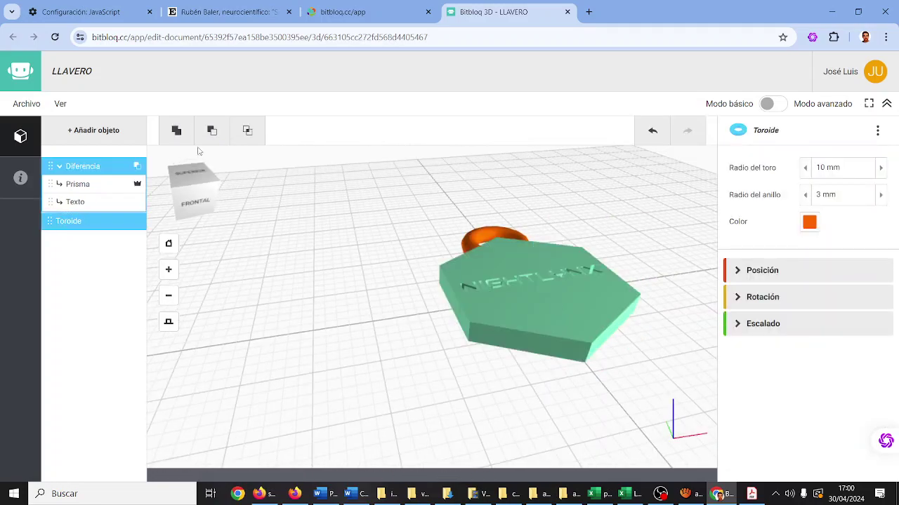
pyautogui.click(176, 130)
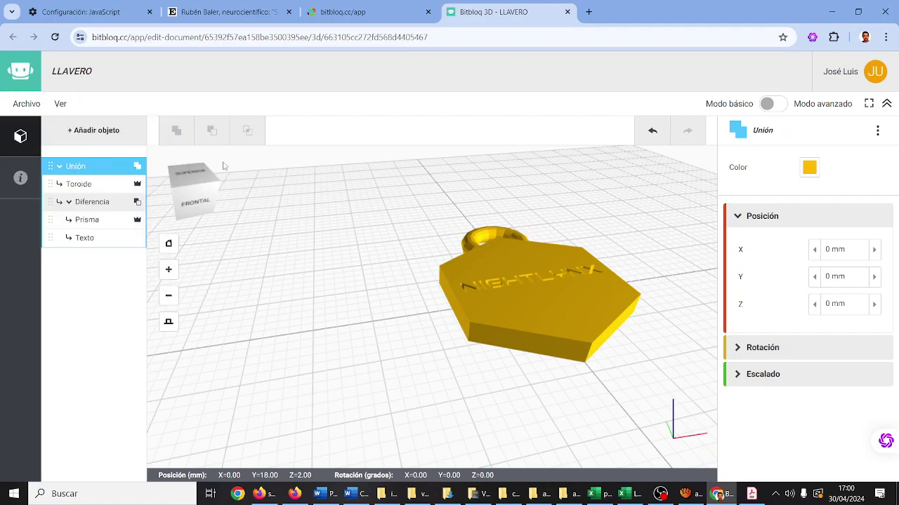
# Step: Export the scene in STL format as a single object with the file name LLAVERONIGHTLYNX
pyautogui.click(60, 104)
pyautogui.click(28, 105)
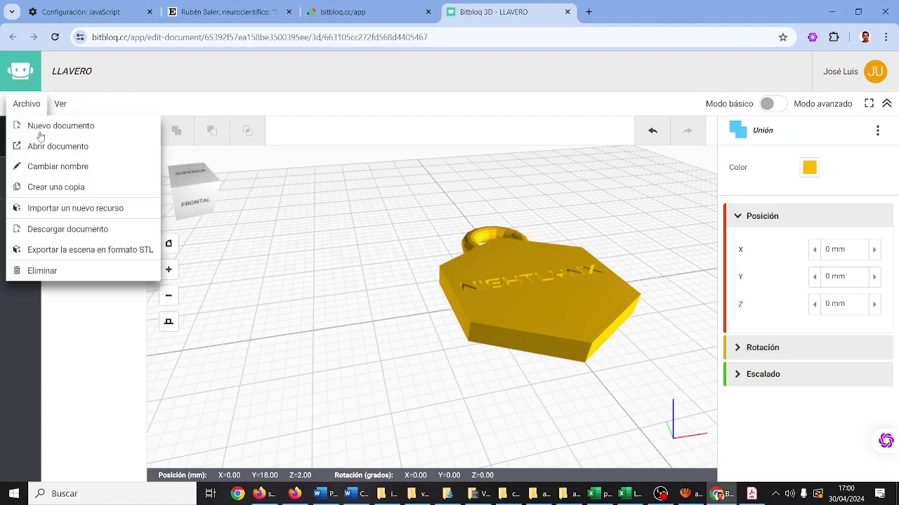
pyautogui.click(68, 250)
pyautogui.click(349, 252)
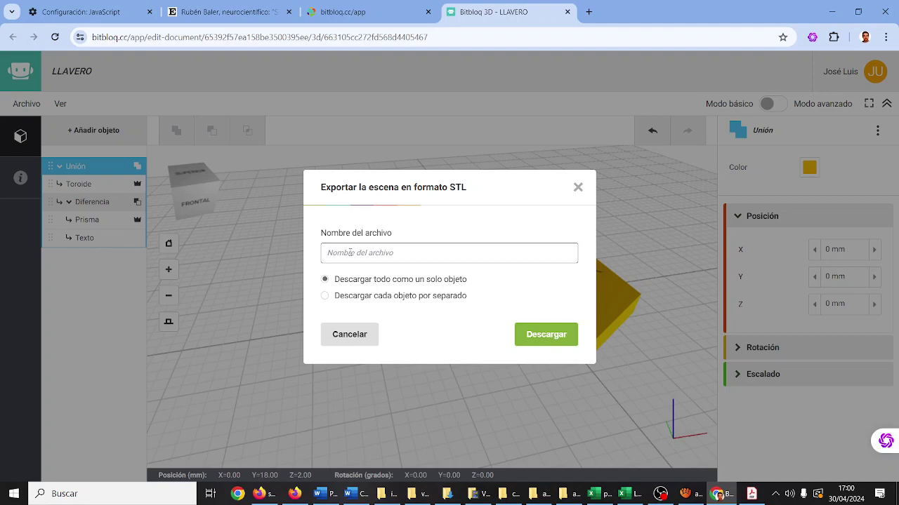
pyautogui.write('LLAVERONIGHTLYNX')
pyautogui.click(555, 335)
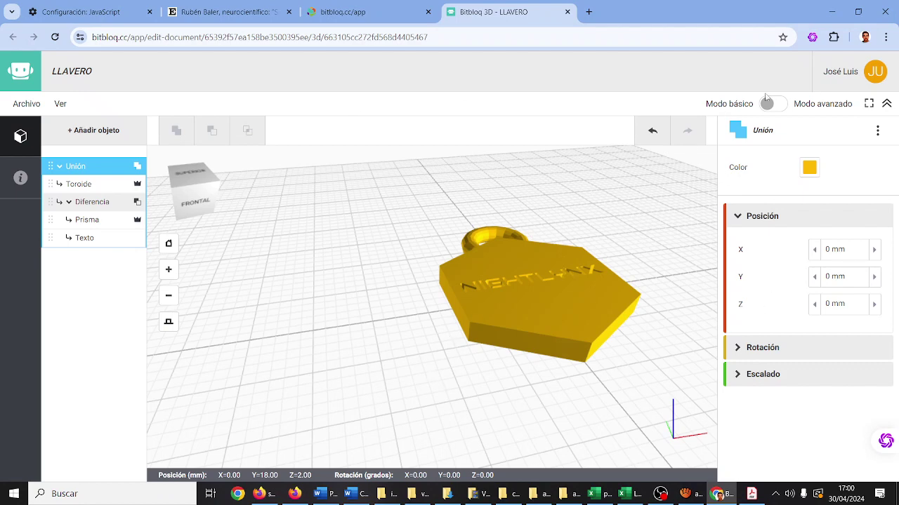
# Step: Locate the exported LLAVERONIGHTLYNX.zip among the recent downloads and bring the Descargas folder window into view
pyautogui.click(886, 37)
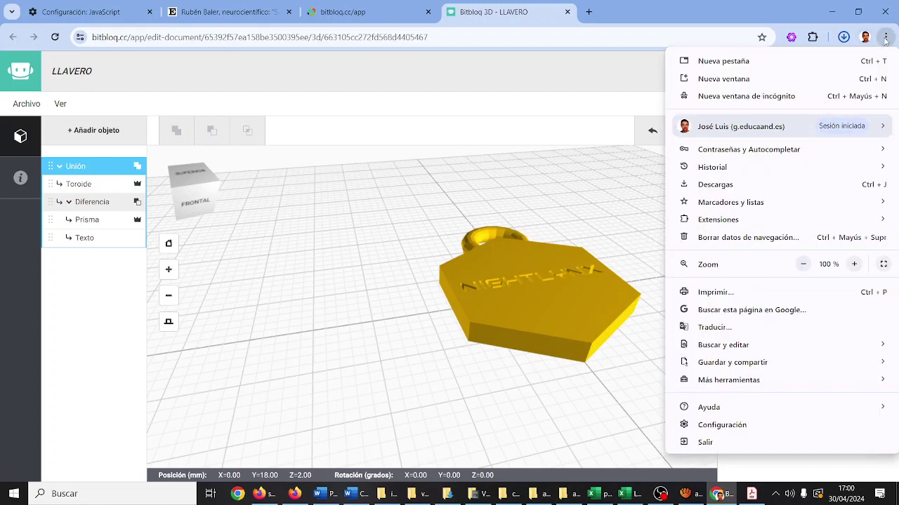
pyautogui.click(834, 40)
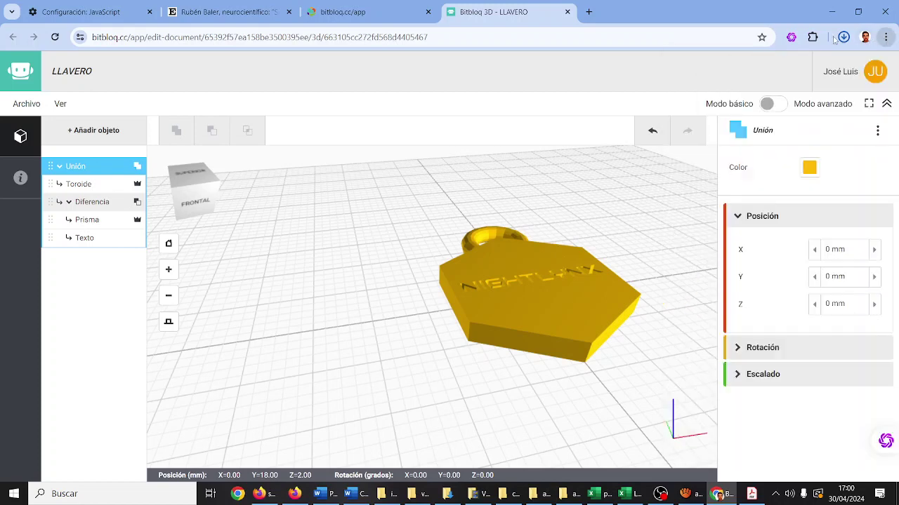
pyautogui.click(842, 37)
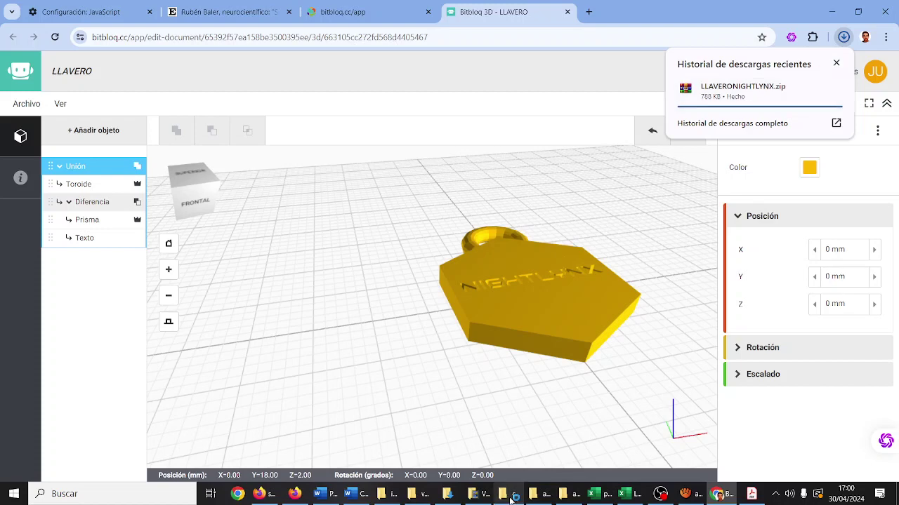
pyautogui.click(511, 495)
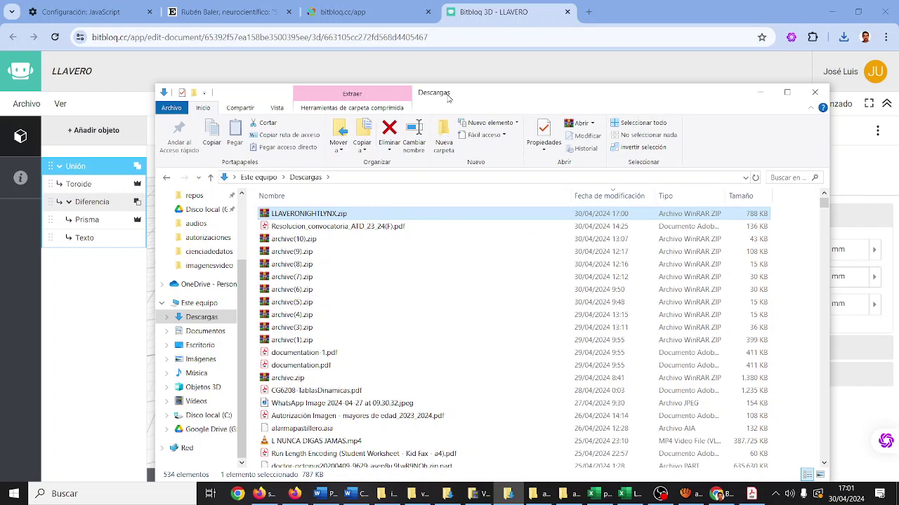
pyautogui.moveTo(447, 98); pyautogui.dragTo(533, 81)
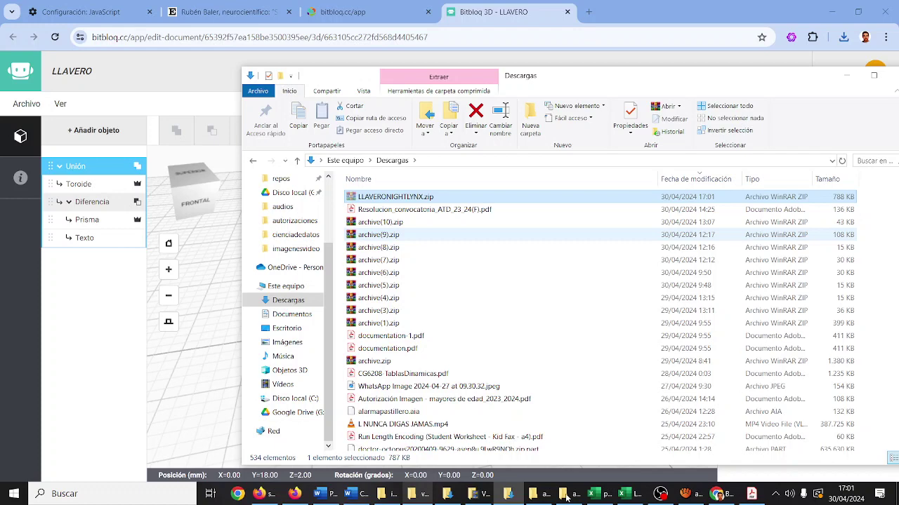
# Step: Move LLAVERONIGHTLYNX.zip from Descargas into the RETOTECH\FORMACION3D folder and extract its contents there
pyautogui.click(566, 495)
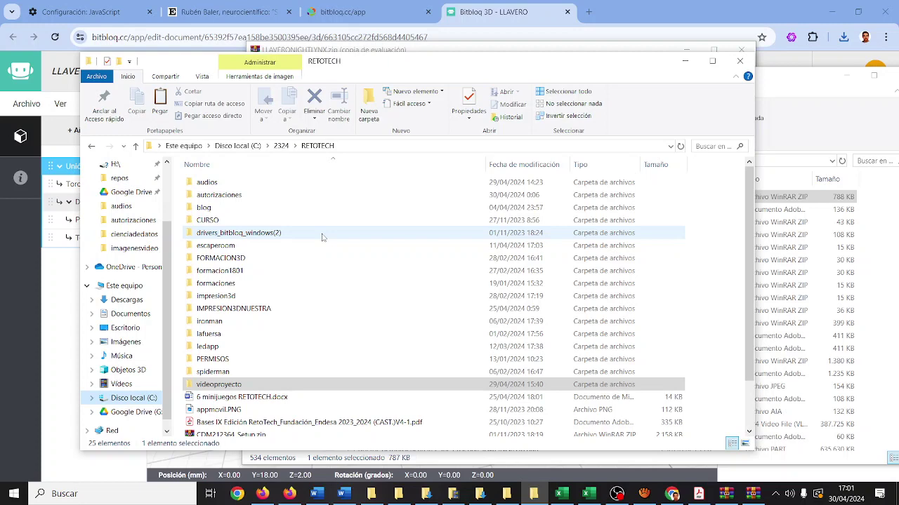
pyautogui.doubleClick(327, 257)
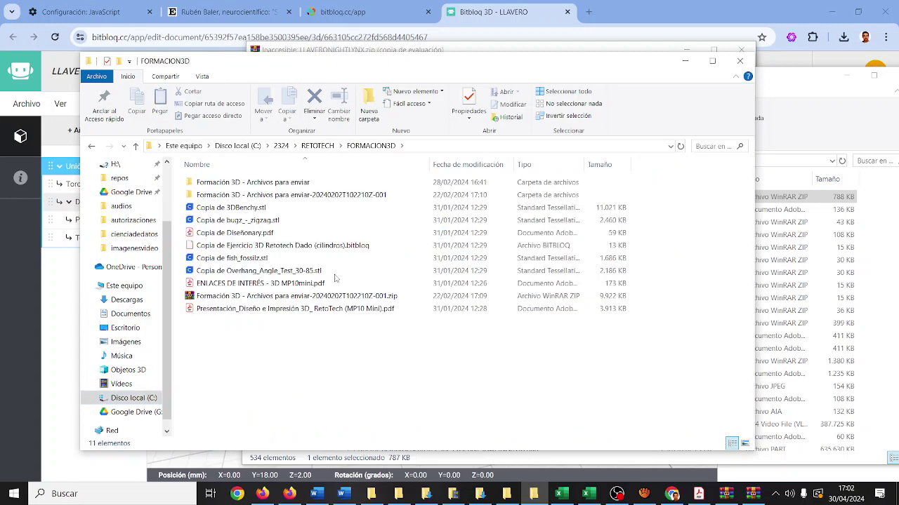
pyautogui.moveTo(335, 278); pyautogui.dragTo(270, 325)
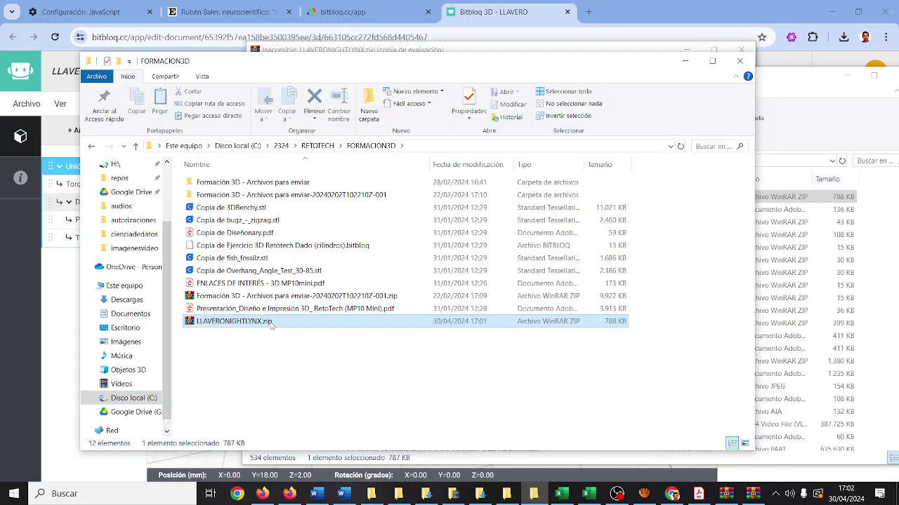
pyautogui.rightClick(270, 323)
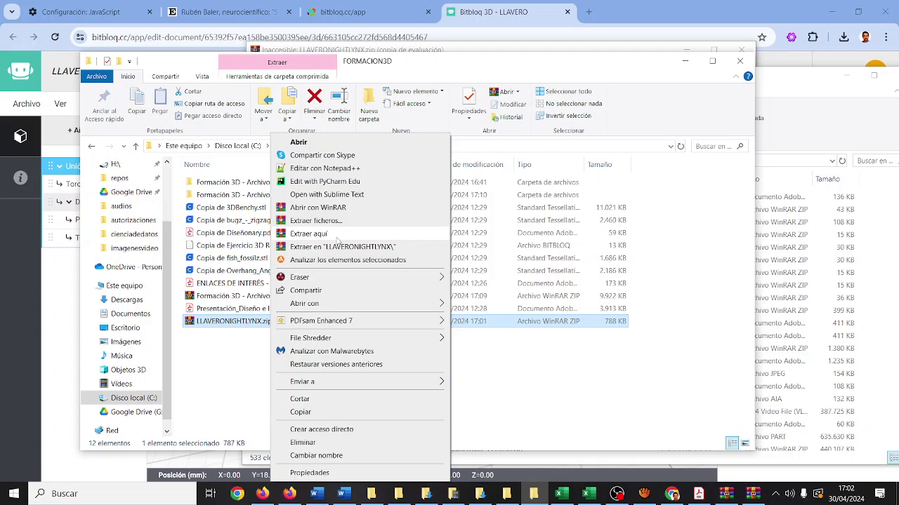
pyautogui.click(337, 237)
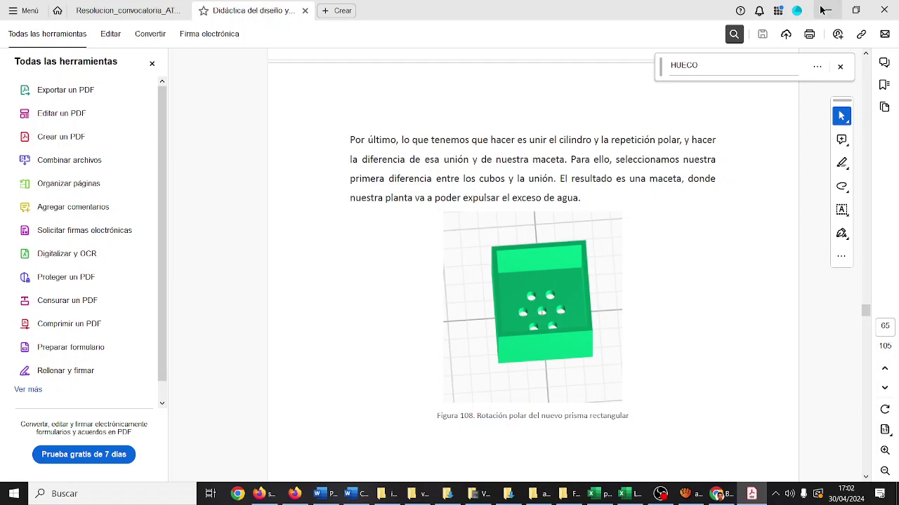
# Step: Minimize the open PDF, OBS, browser, spreadsheet, document and folder windows to get to the desktop
pyautogui.click(824, 10)
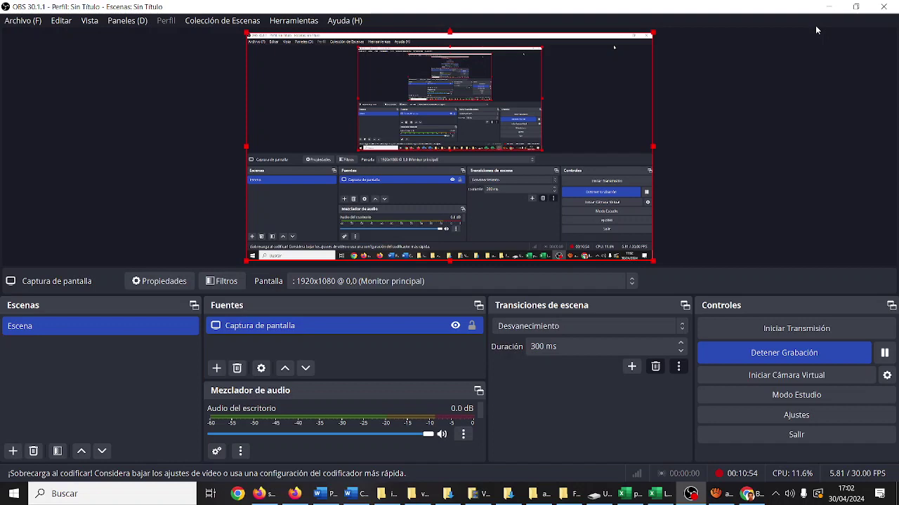
pyautogui.click(828, 7)
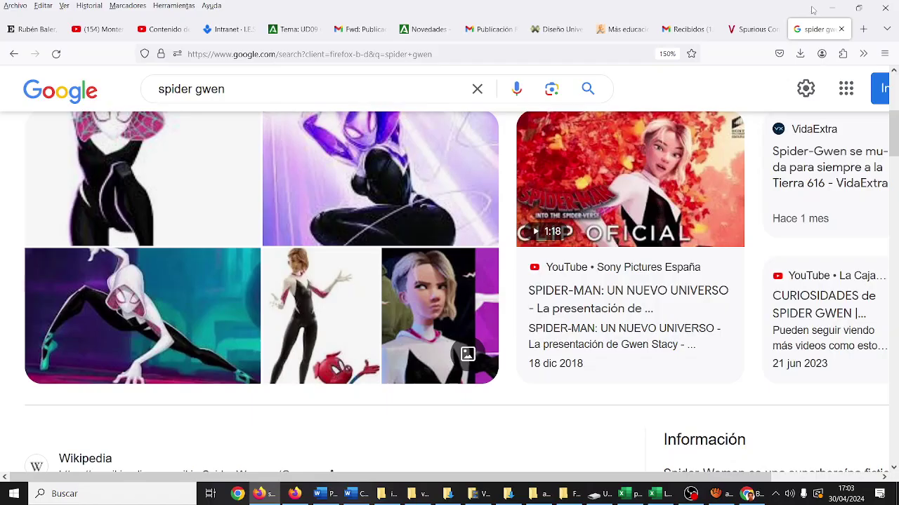
pyautogui.click(831, 9)
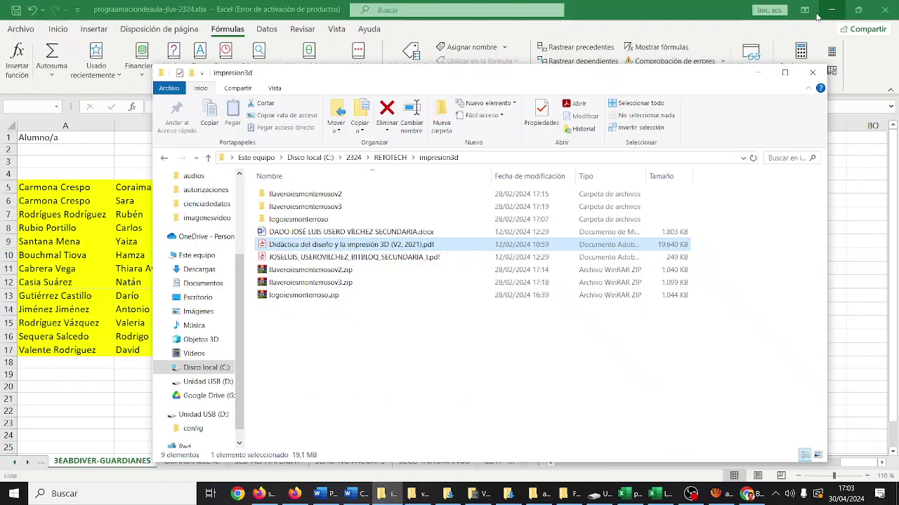
pyautogui.click(757, 73)
pyautogui.click(830, 10)
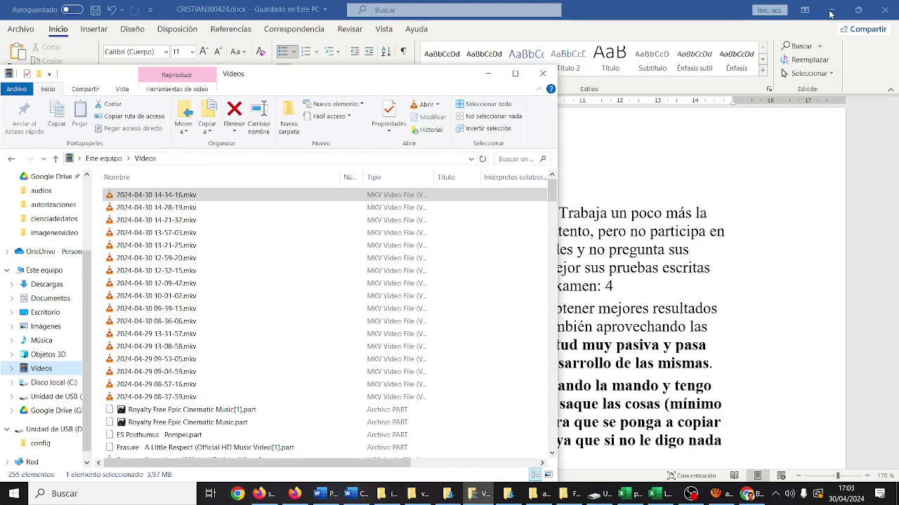
pyautogui.click(830, 10)
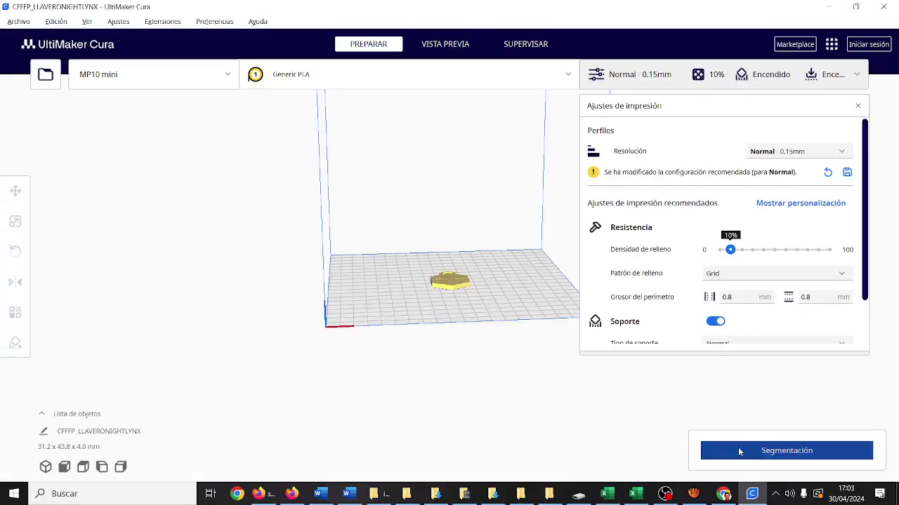
# Step: In UltiMaker Cura, slice the keychain with support enabled and inspect its ring and engraved text up close
pyautogui.click(738, 450)
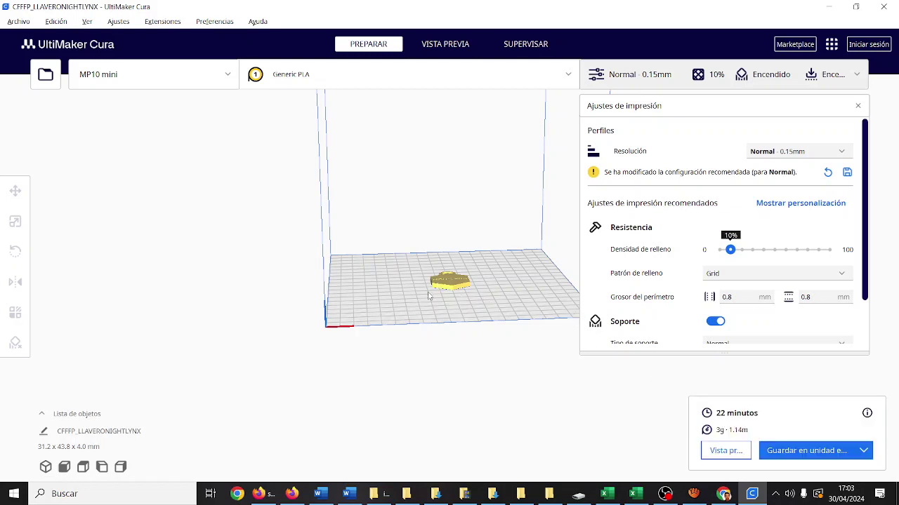
pyautogui.moveTo(428, 293); pyautogui.dragTo(483, 293, button='right')
pyautogui.scroll(8, 483, 293)
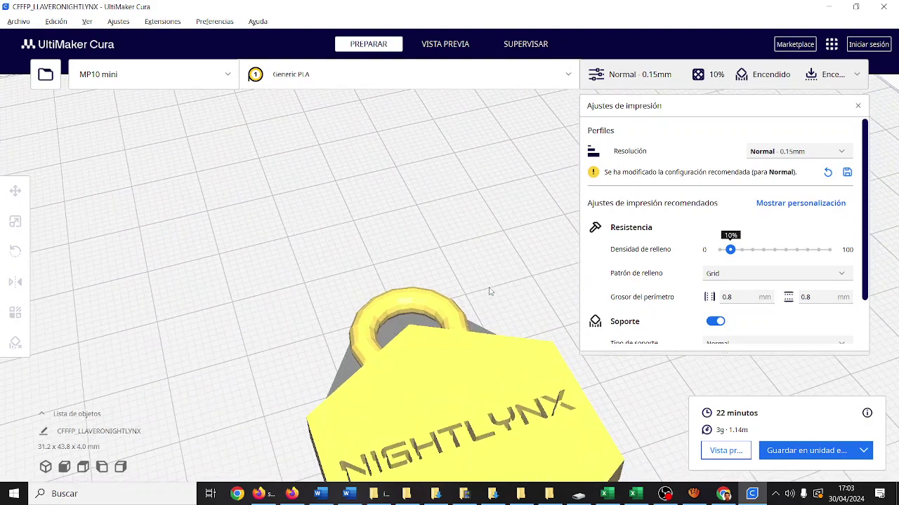
pyautogui.moveTo(322, 357); pyautogui.dragTo(344, 382, button='right')
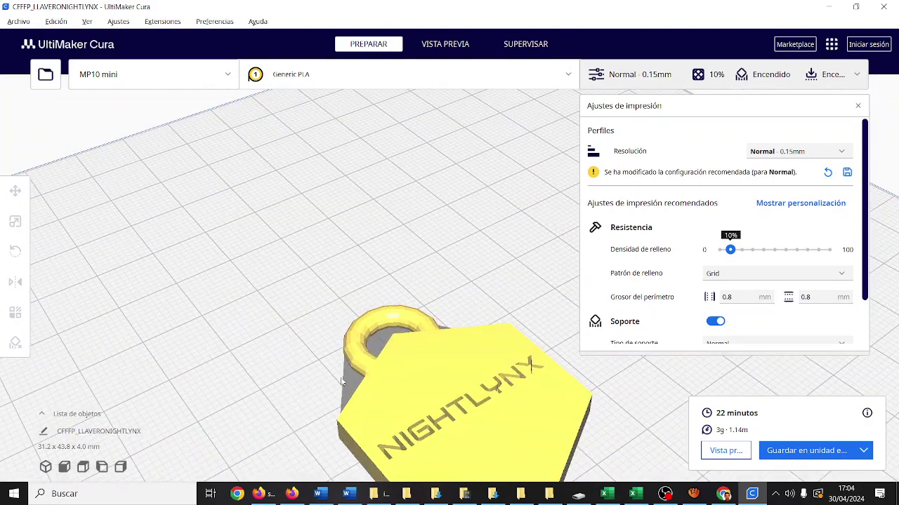
# Step: Turn off support generation in the print settings and check the keychain from the side and from above
pyautogui.click(715, 320)
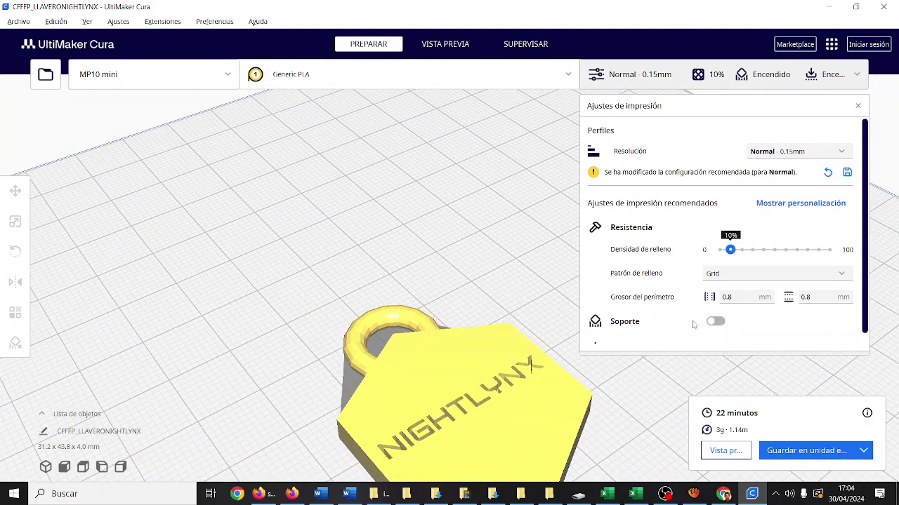
pyautogui.moveTo(307, 315); pyautogui.dragTo(331, 251, button='right')
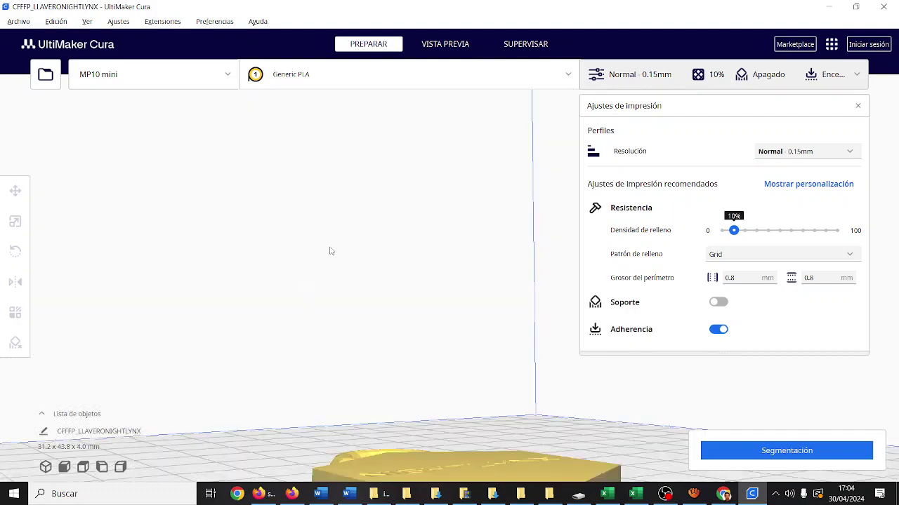
pyautogui.moveTo(333, 292); pyautogui.dragTo(337, 386, button='right')
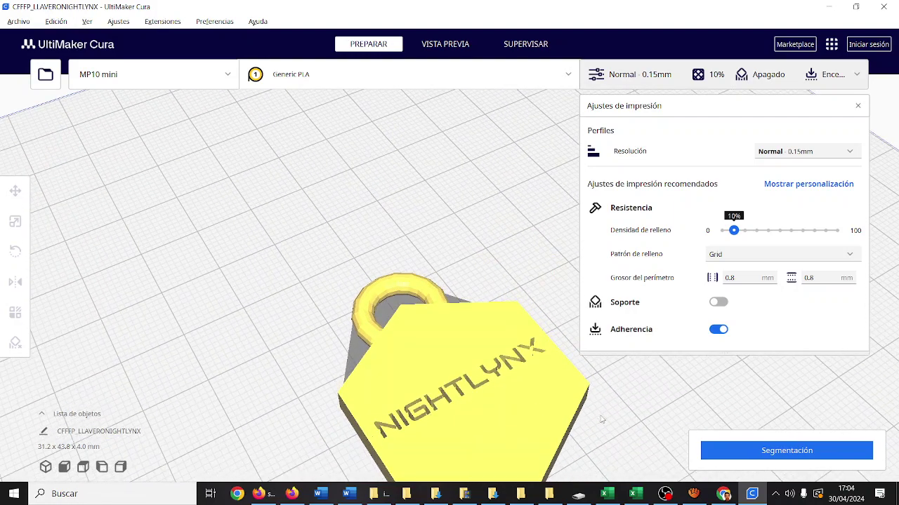
# Step: Slice the keychain again without support and switch to the layer preview
pyautogui.click(739, 450)
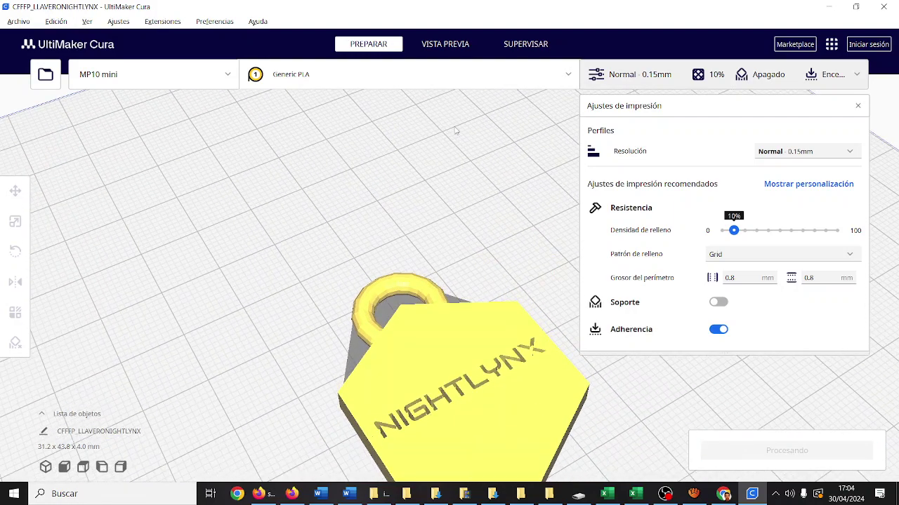
pyautogui.click(440, 46)
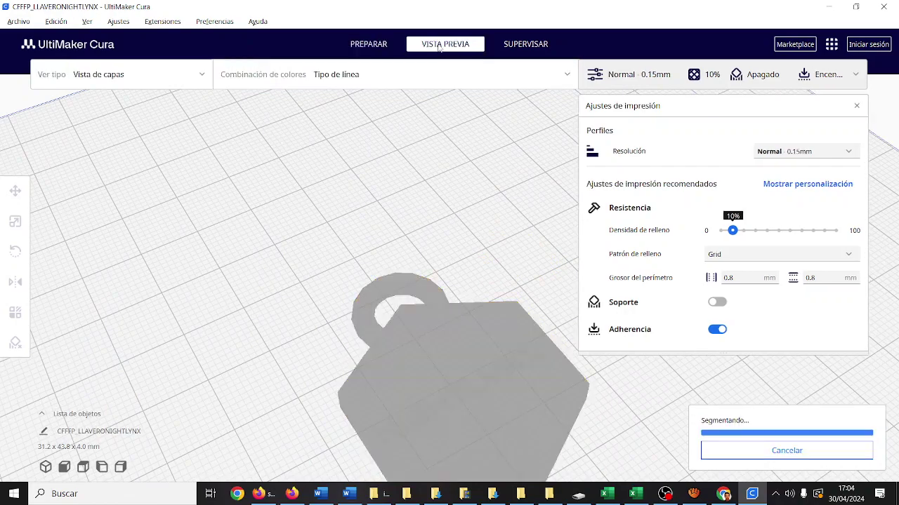